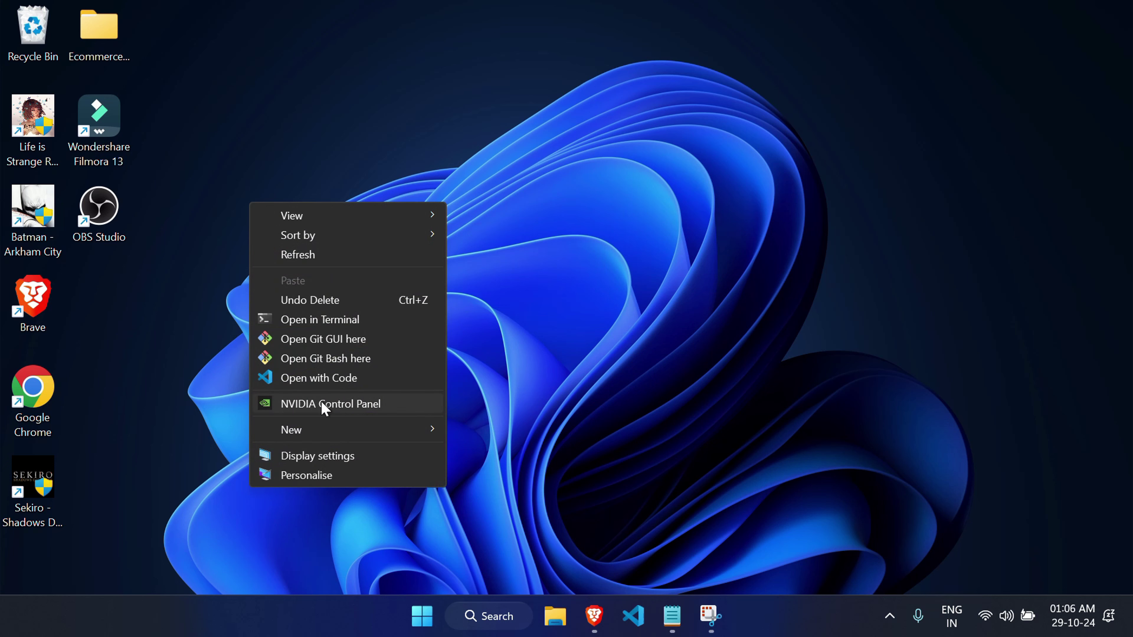
Step: Create a new folder named Testing_React on the desktop
{"action": "mouse_move", "coordinate": [326, 428]}
{"action": "left_click", "coordinate": [509, 205]}
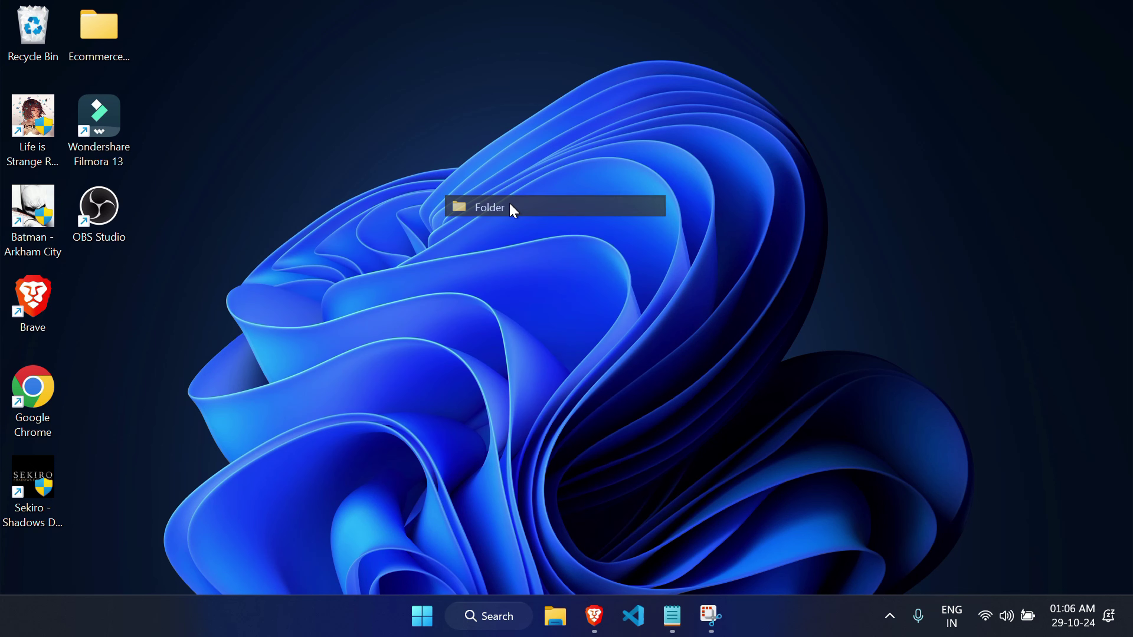
{"action": "key", "text": "BackSpace"}
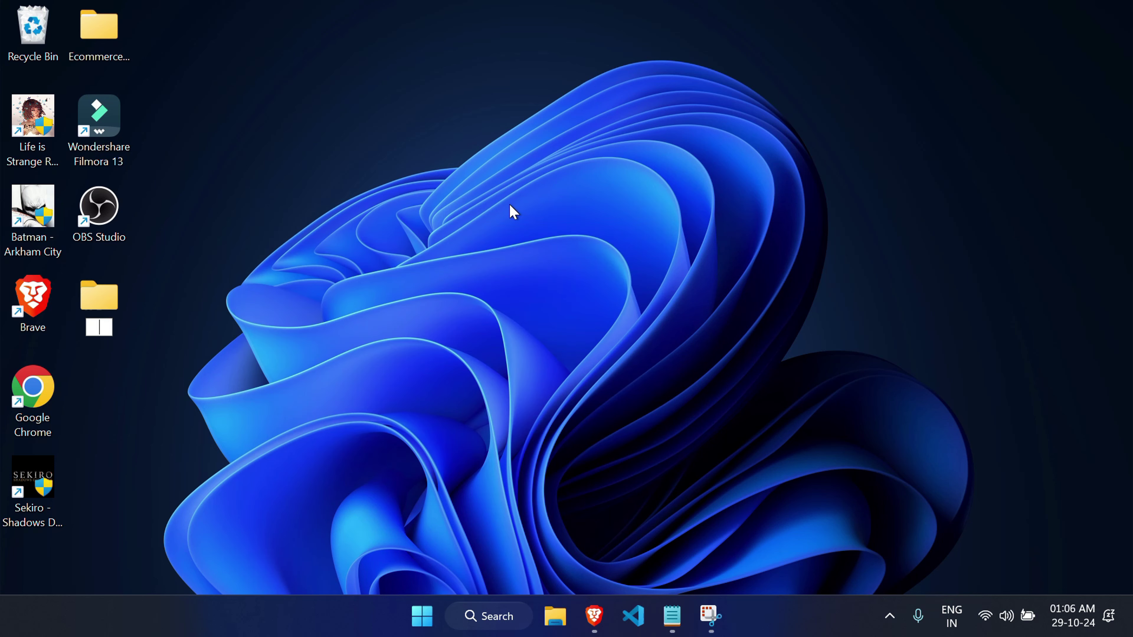
{"action": "type", "text": "Testing_React"}
{"action": "key", "text": "Return"}
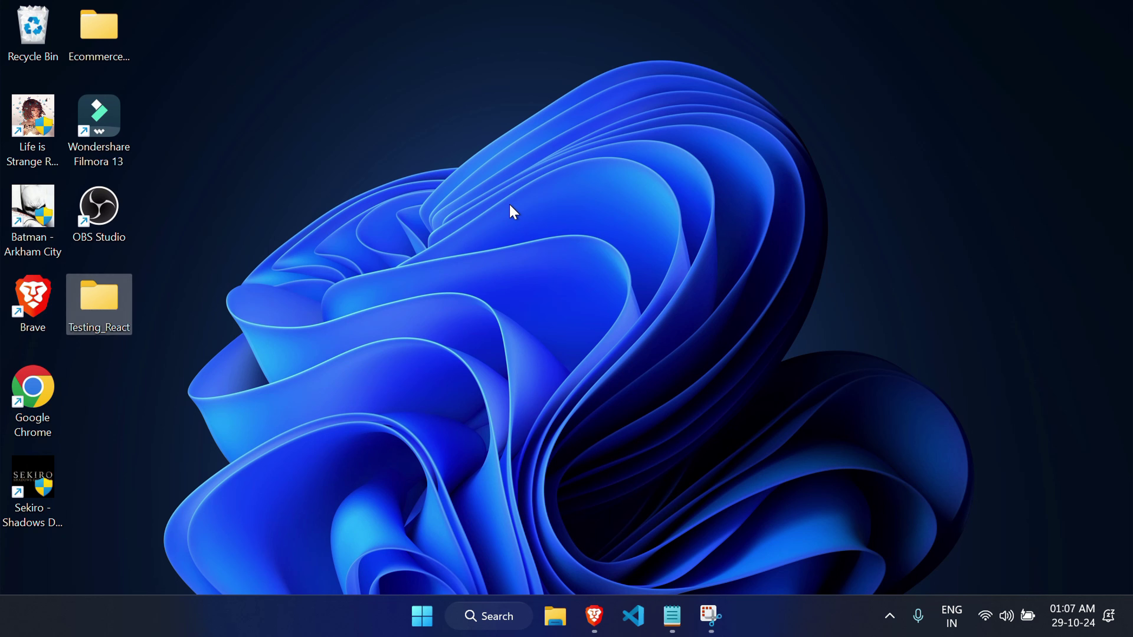
Step: Open the Testing_React folder as a project in VS Code and show the integrated terminal
{"action": "double_click", "coordinate": [109, 311]}
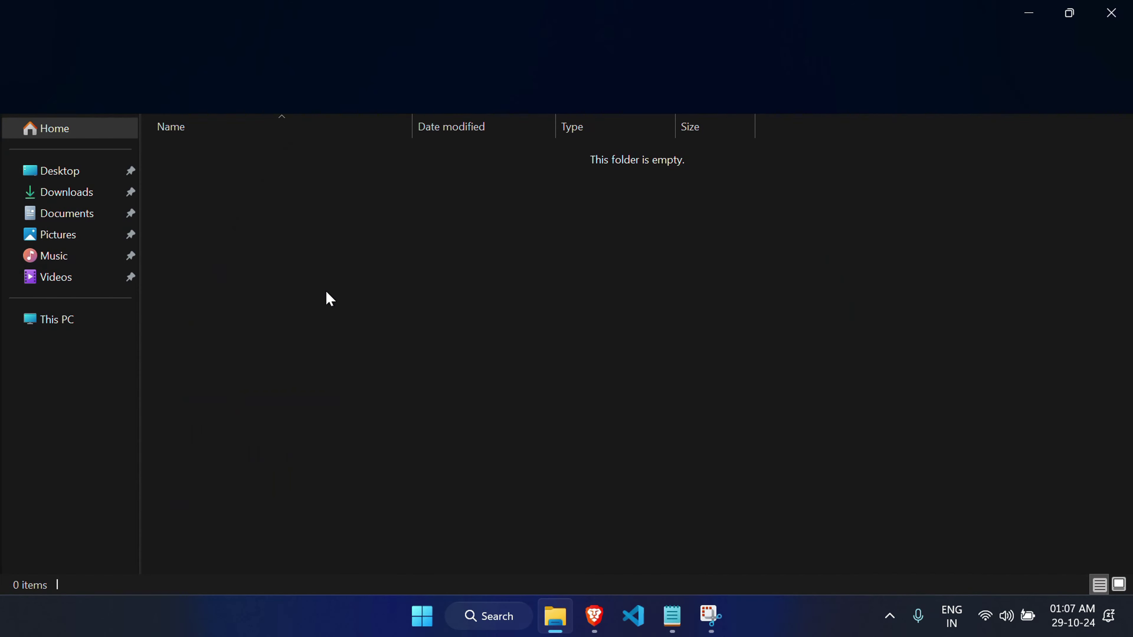
{"action": "right_click", "coordinate": [387, 278]}
{"action": "left_click", "coordinate": [444, 500]}
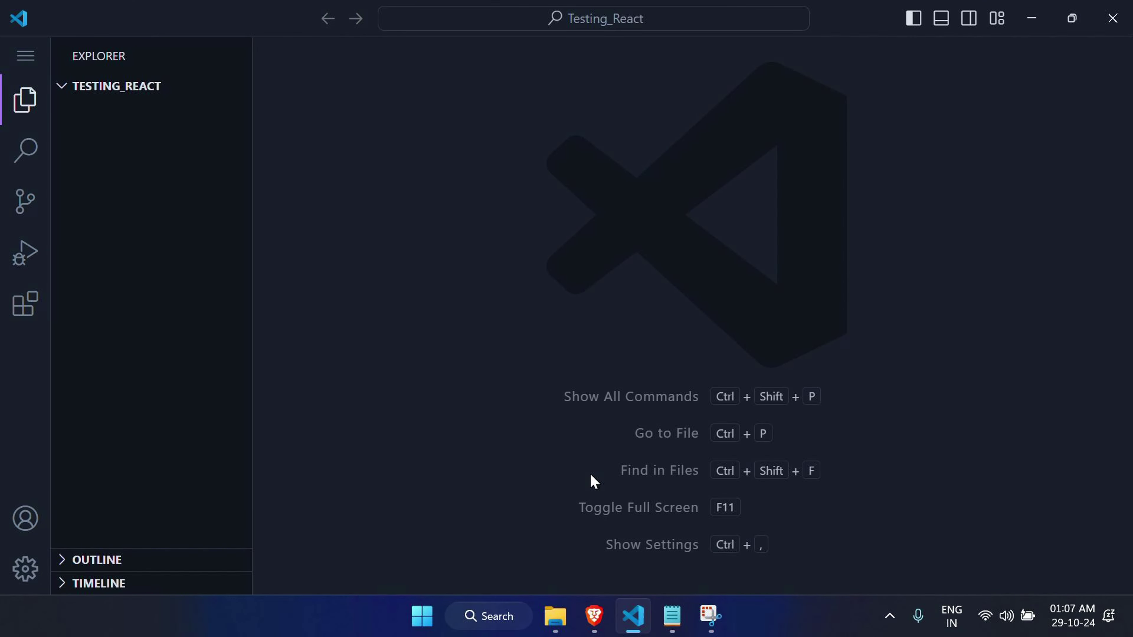
{"action": "key", "text": "ctrl+grave"}
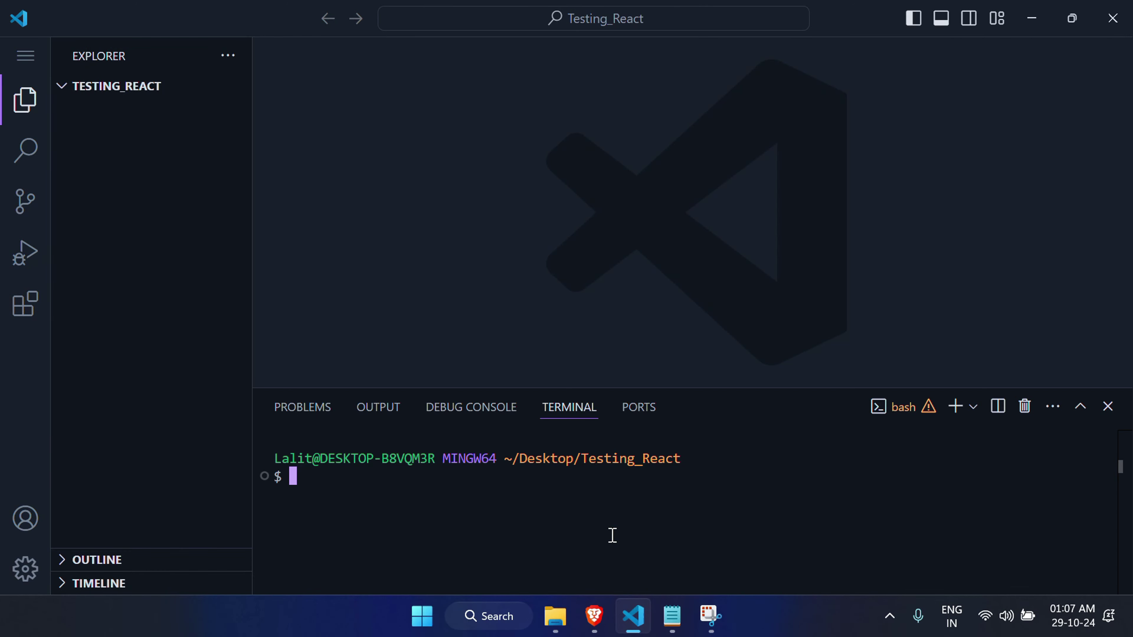
Step: Scaffold a project with npm create vite@latest, keeping the name vite-project and choosing the React framework
{"action": "type", "text": "npm create "}
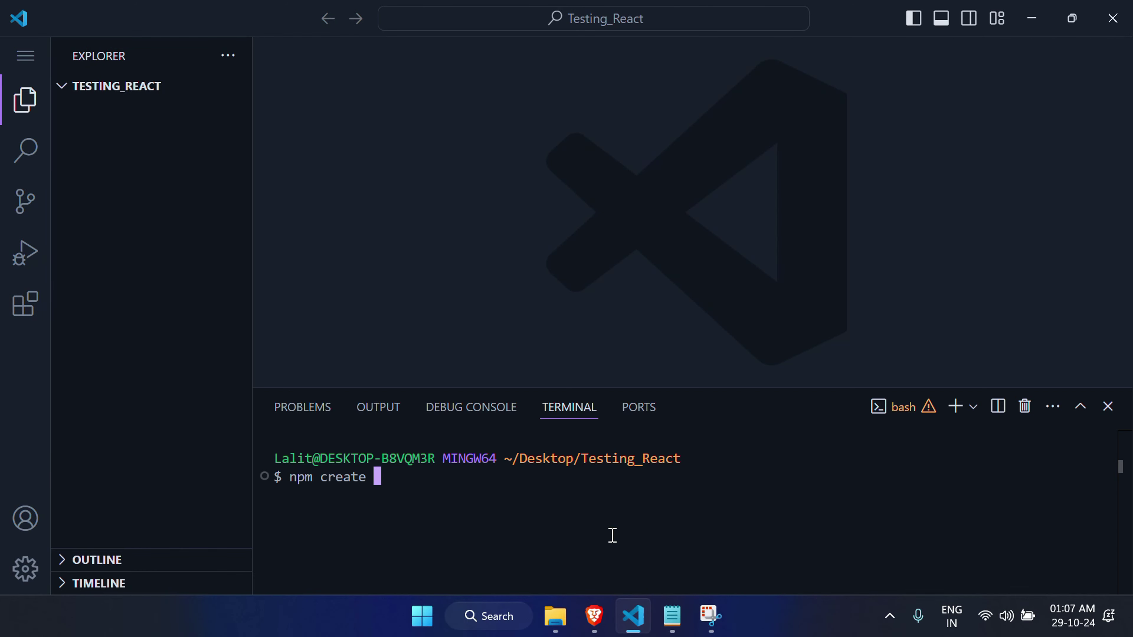
{"action": "type", "text": "vite@latest"}
{"action": "key", "text": "Return"}
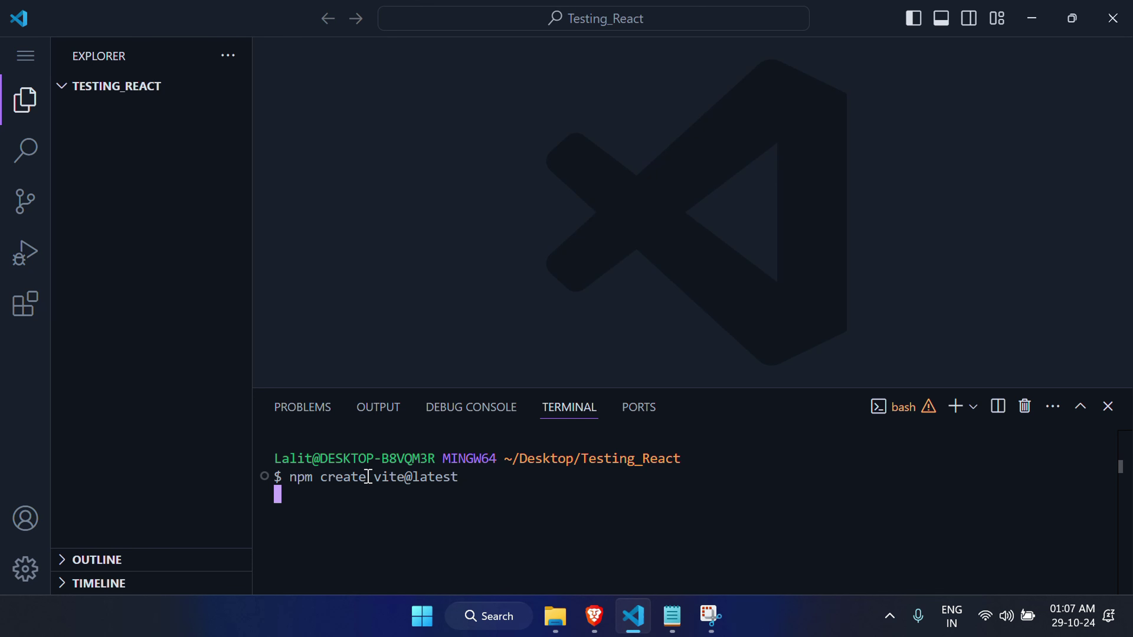
{"action": "left_click_drag", "start_coordinate": [368, 476], "coordinate": [472, 491]}
{"action": "left_click", "coordinate": [594, 503]}
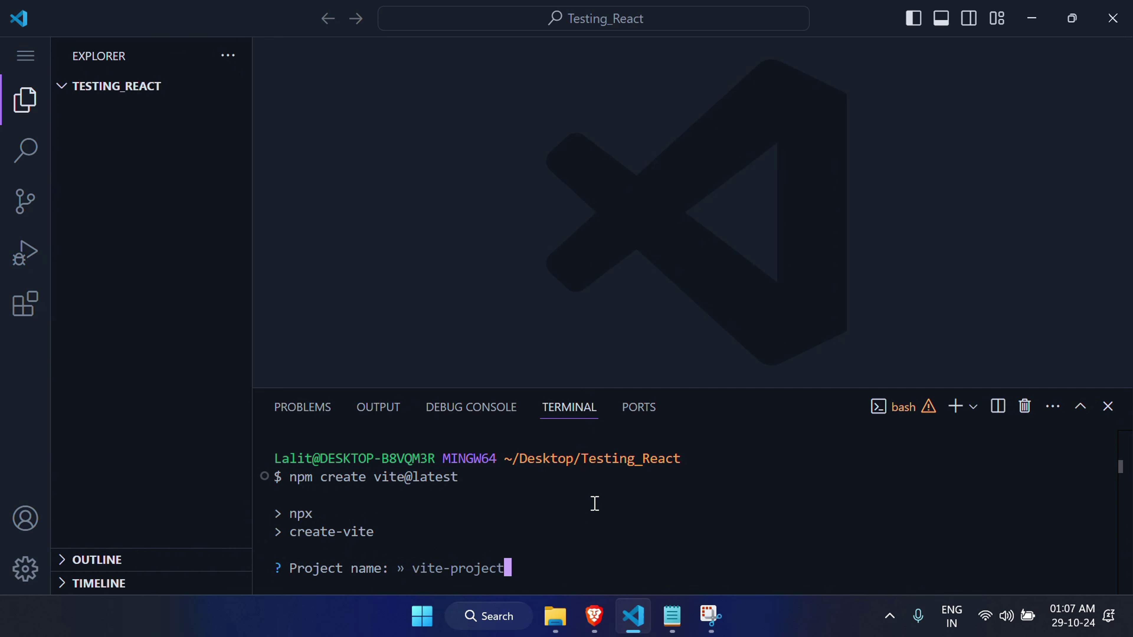
{"action": "key", "text": "Return"}
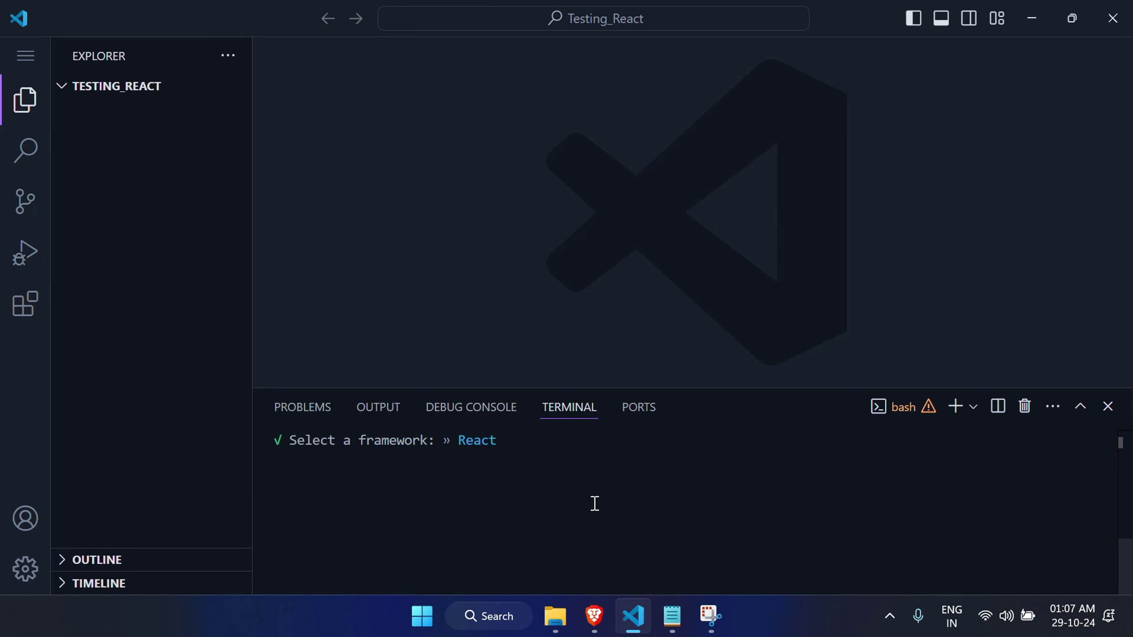
Step: Change into the vite-project directory and install its dependencies with npm i
{"action": "type", "text": "cd v"}
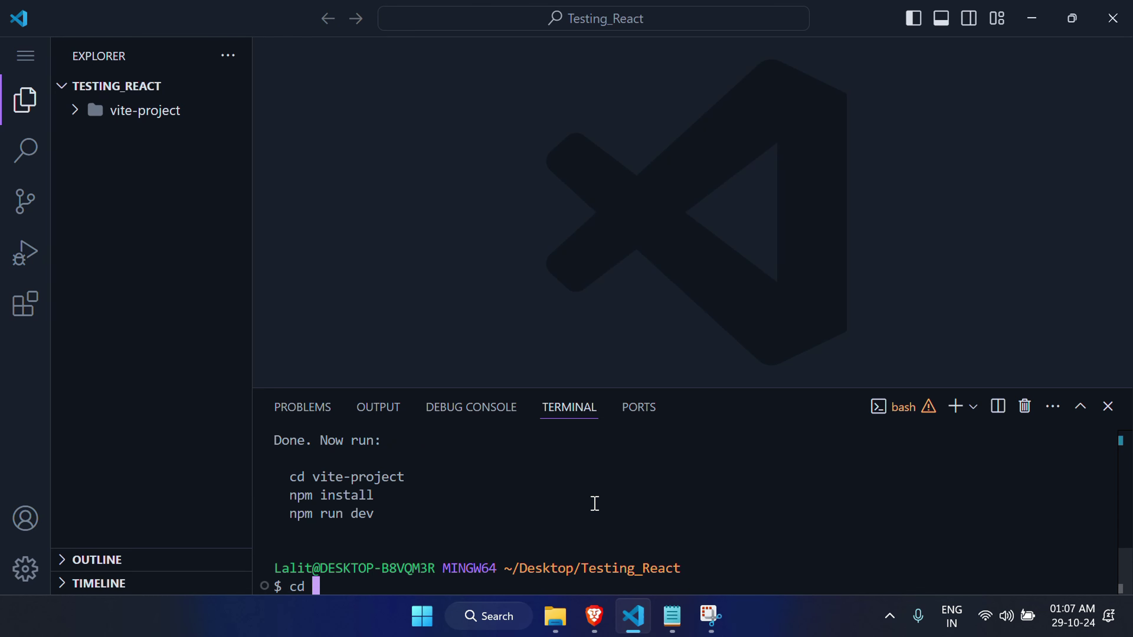
{"action": "key", "text": "Tab"}
{"action": "key", "text": "Return"}
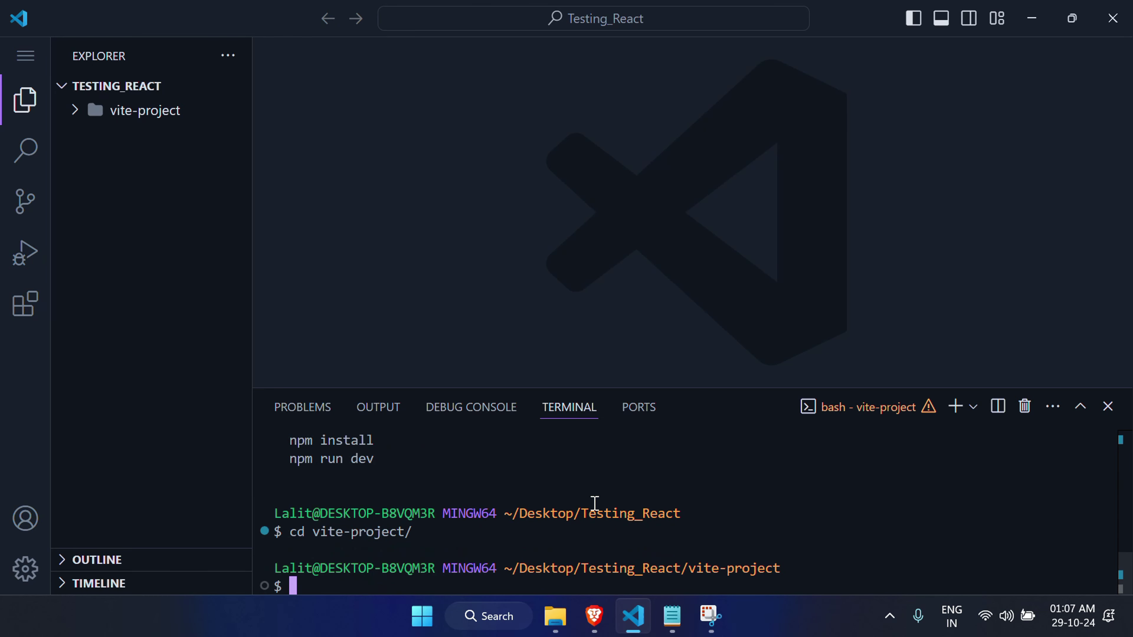
{"action": "type", "text": "npm i"}
{"action": "key", "text": "Return"}
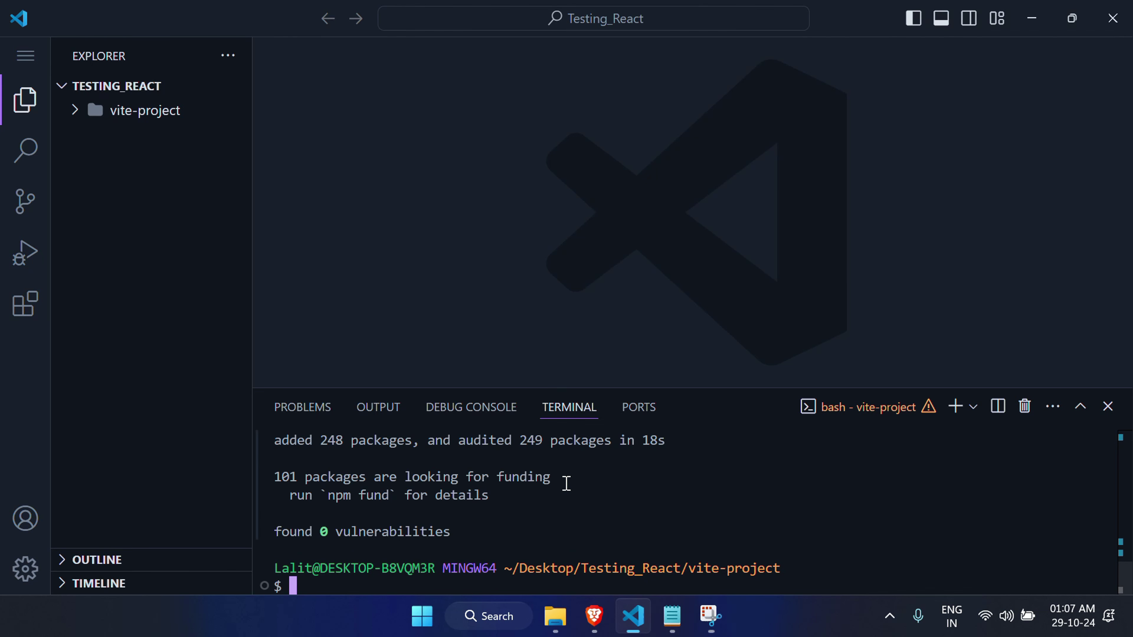
{"action": "type", "text": "npm run dev"}
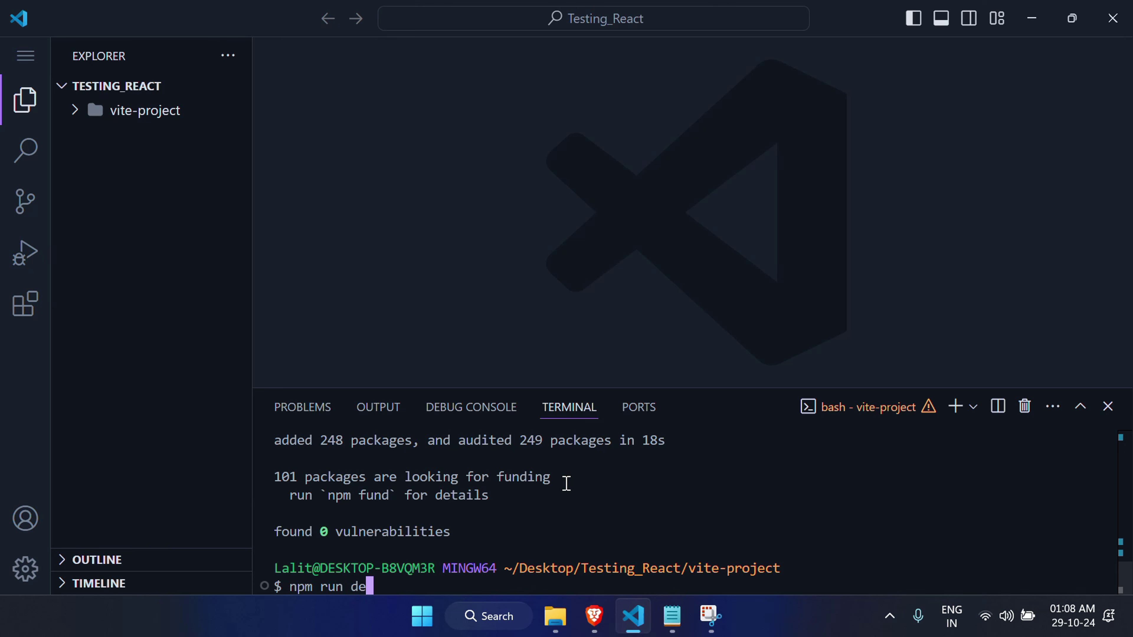
{"action": "key", "text": "Return"}
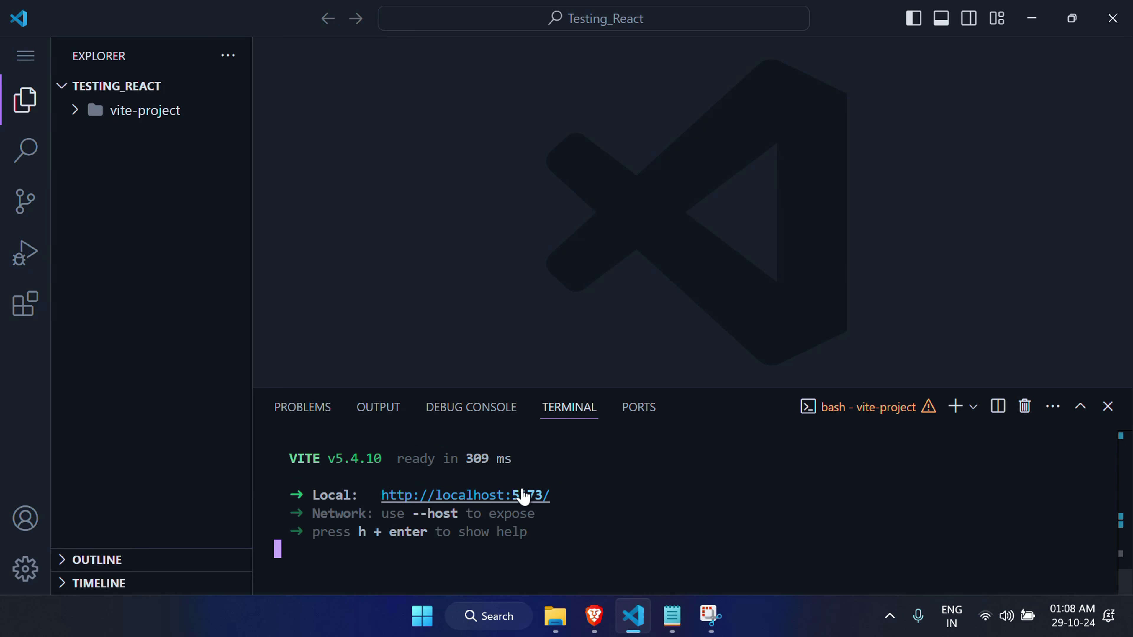
{"action": "left_click", "coordinate": [531, 494], "text": "ctrl"}
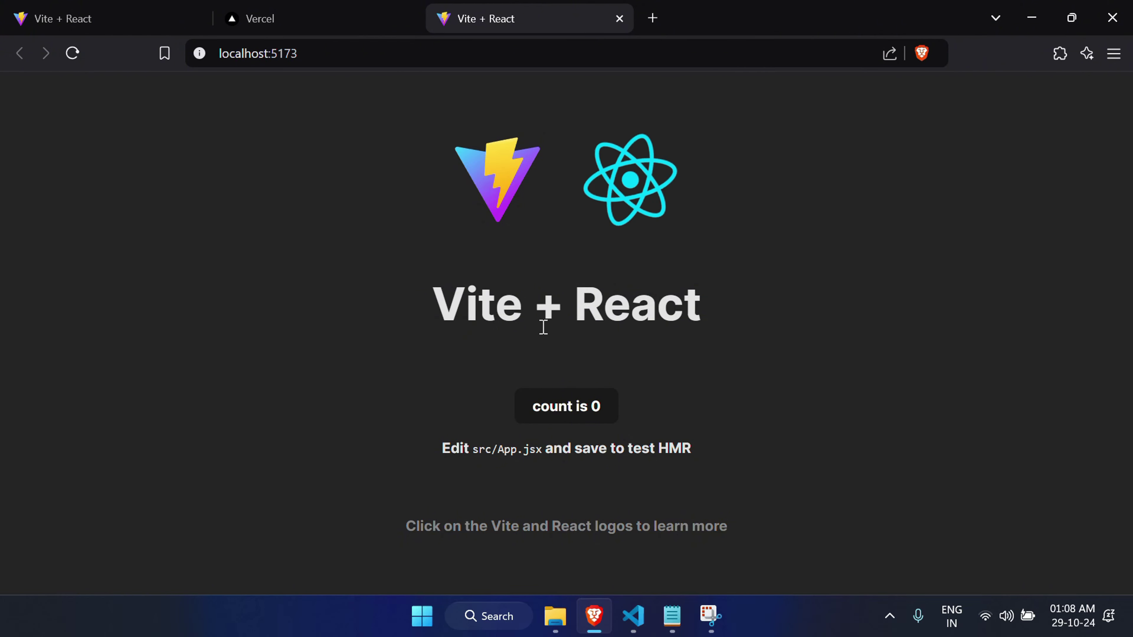
Step: Return to VS Code, stop the development server and clear the terminal
{"action": "left_click", "coordinate": [633, 615]}
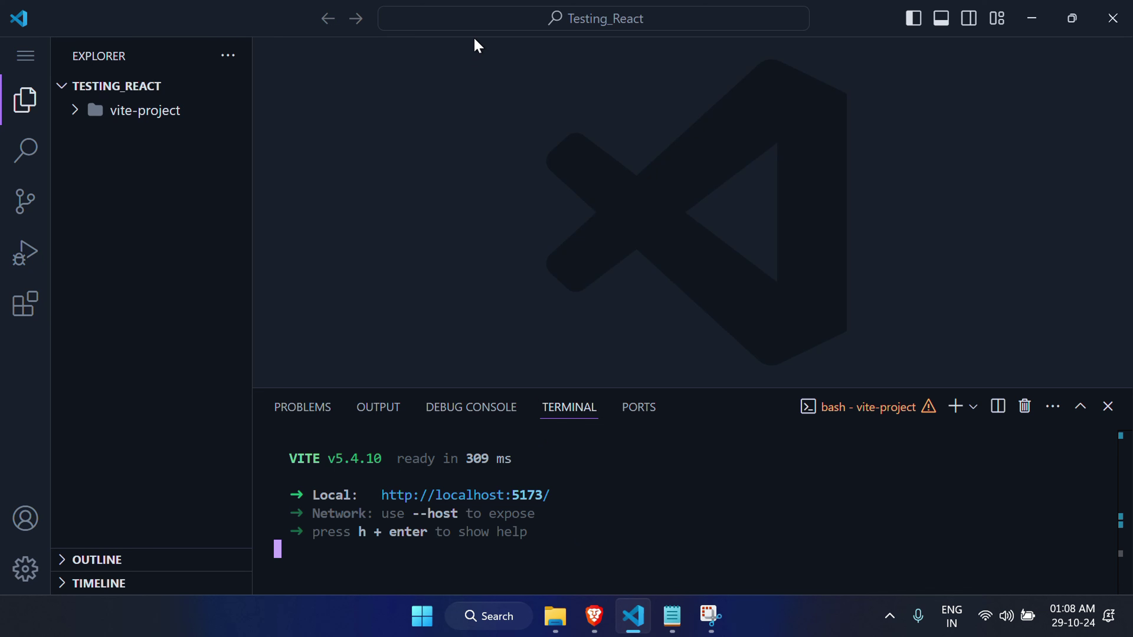
{"action": "left_click", "coordinate": [599, 520]}
{"action": "key", "text": "Return"}
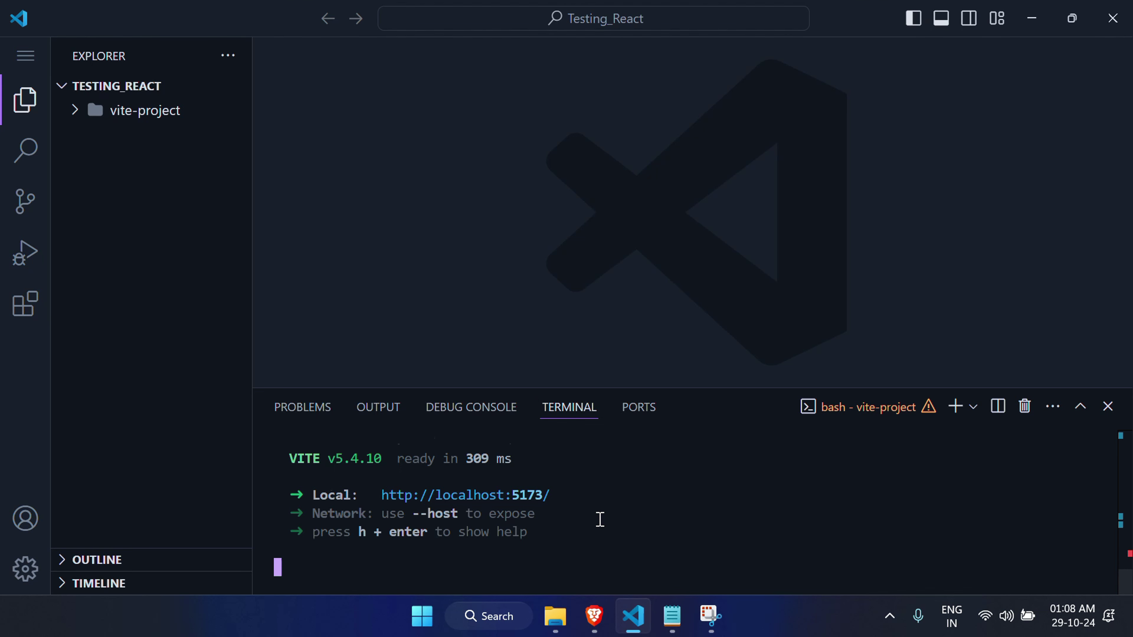
{"action": "key", "text": "ctrl+c"}
{"action": "type", "text": "clear"}
{"action": "key", "text": "Return"}
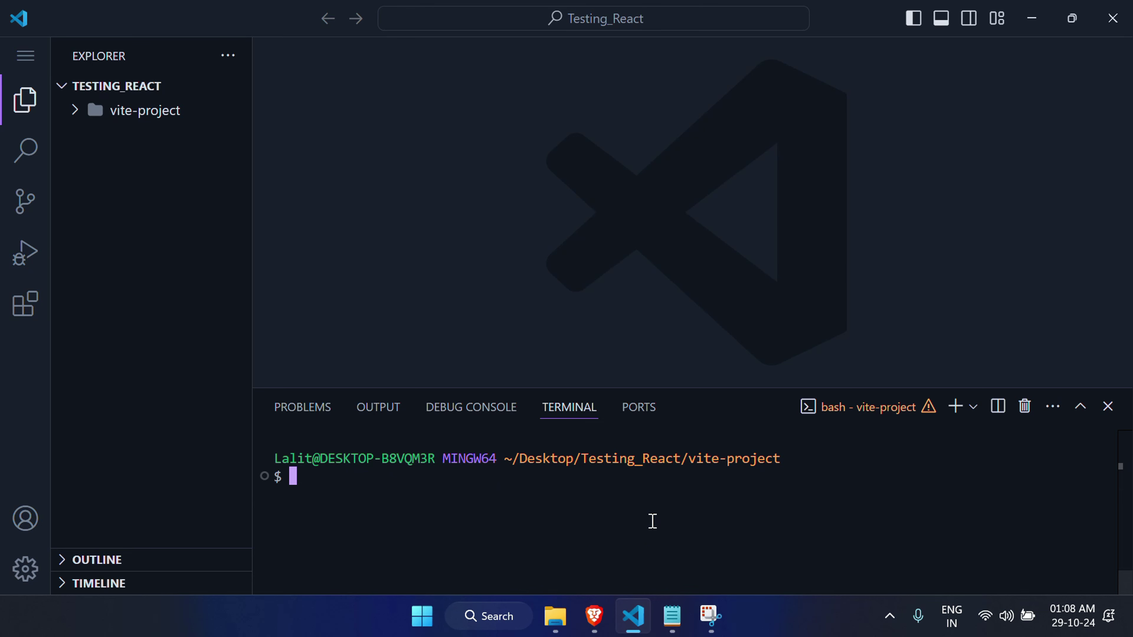
Step: Switch to the Brave browser and load github.com in a new tab
{"action": "key", "text": "alt+Tab"}
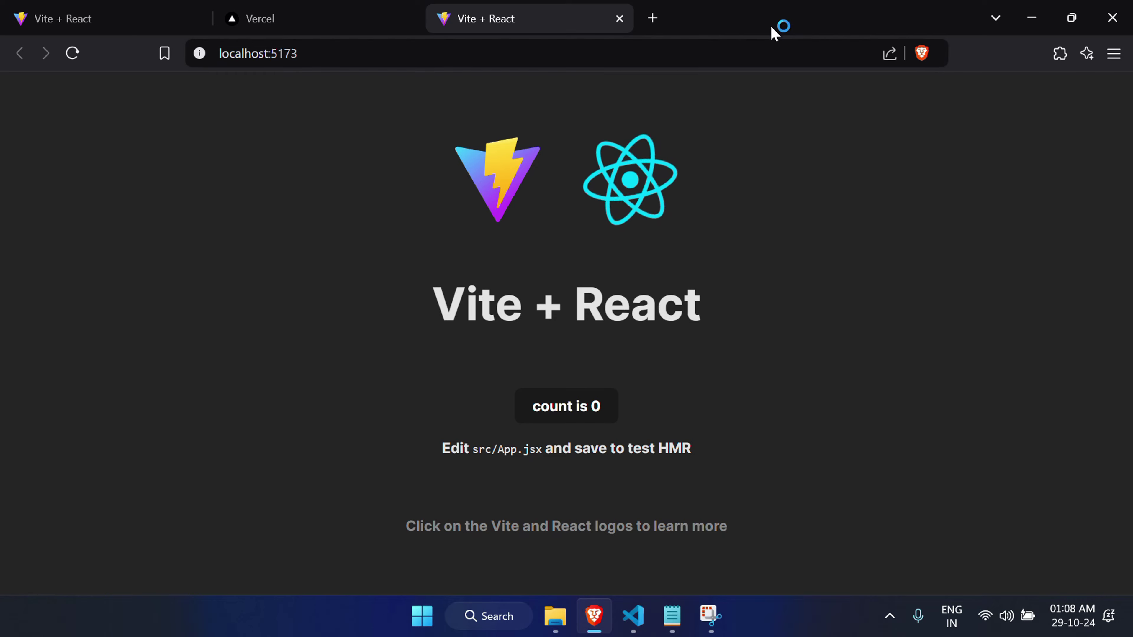
{"action": "key", "text": "ctrl+t"}
{"action": "type", "text": "github.com"}
{"action": "key", "text": "Return"}
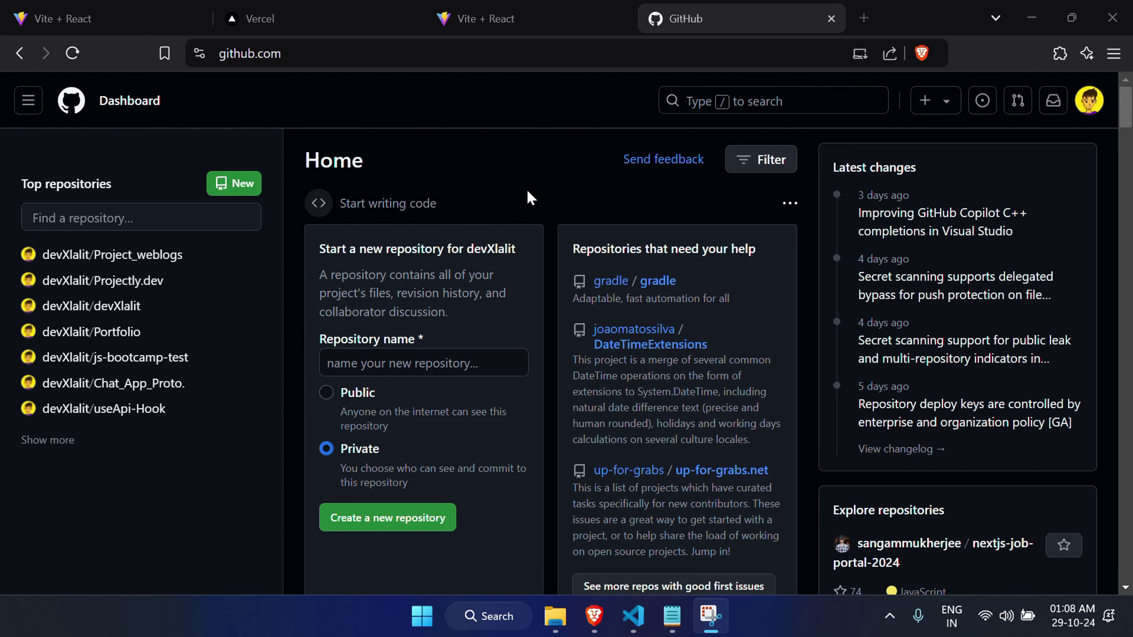
Step: Launch Google Chrome, load github.com and open the GitHub sign-up page
{"action": "key", "text": "super"}
{"action": "type", "text": "chr"}
{"action": "key", "text": "Return"}
{"action": "type", "text": "github.com"}
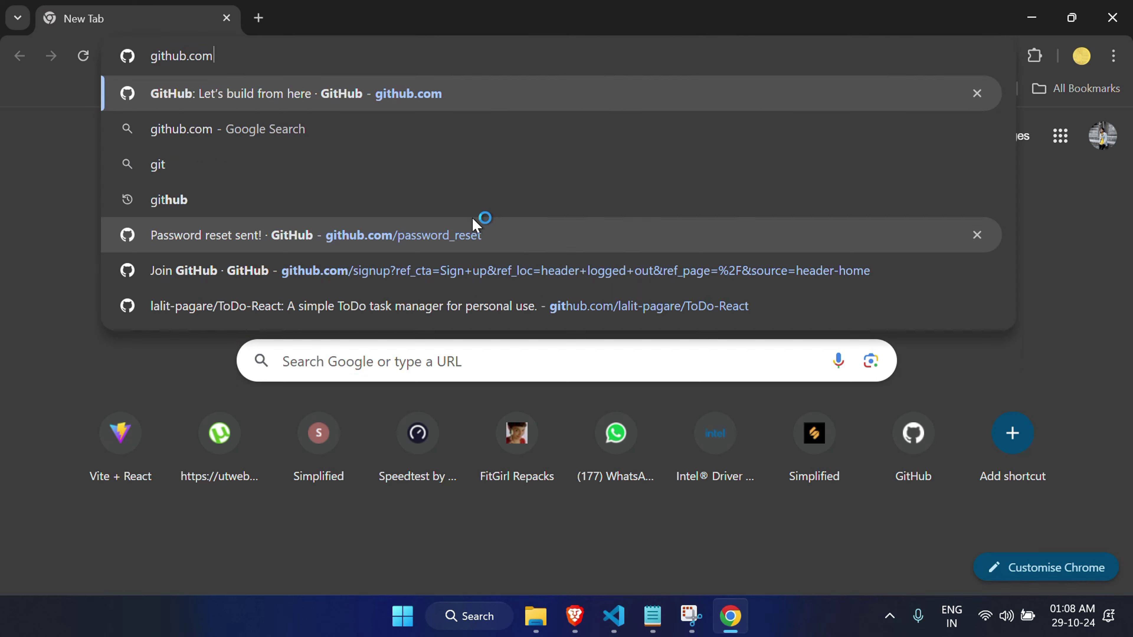
{"action": "key", "text": "Return"}
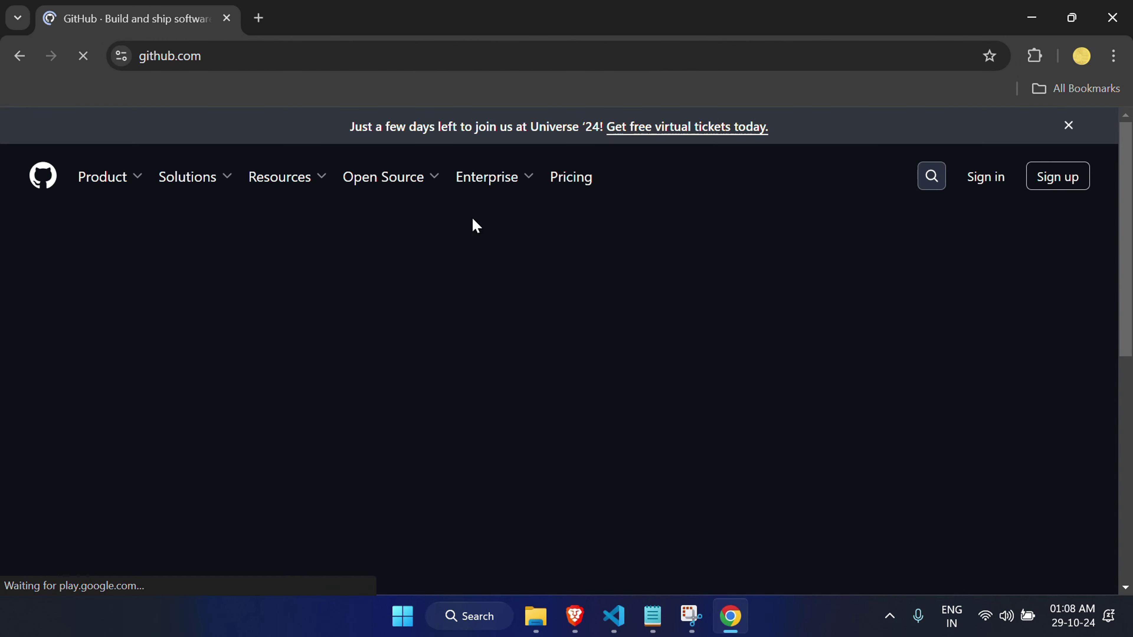
{"action": "left_click", "coordinate": [1060, 174]}
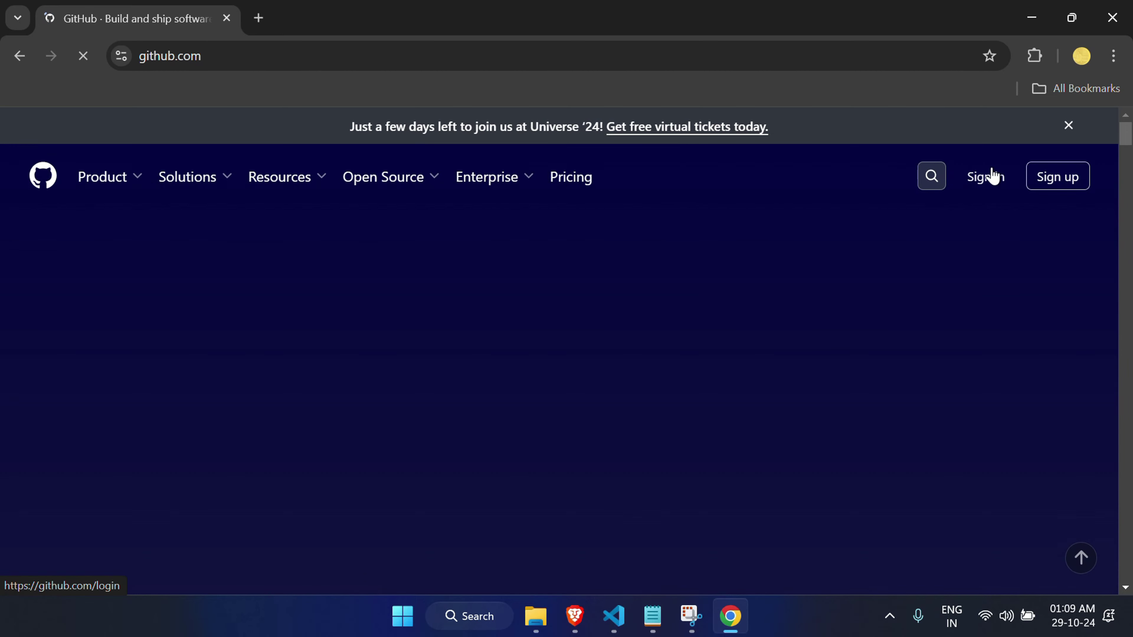
Step: Enter filler text in the sign-up form's email field and close Chrome
{"action": "type", "text": "kjldfsdj"}
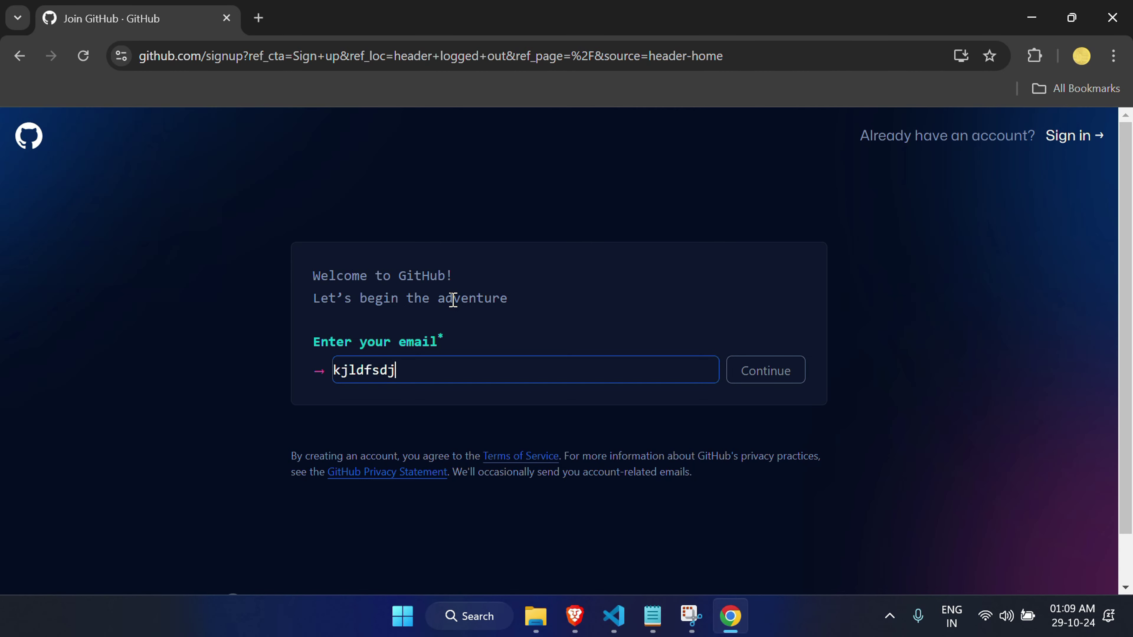
{"action": "key", "text": "ctrl+a"}
{"action": "left_click", "coordinate": [674, 275]}
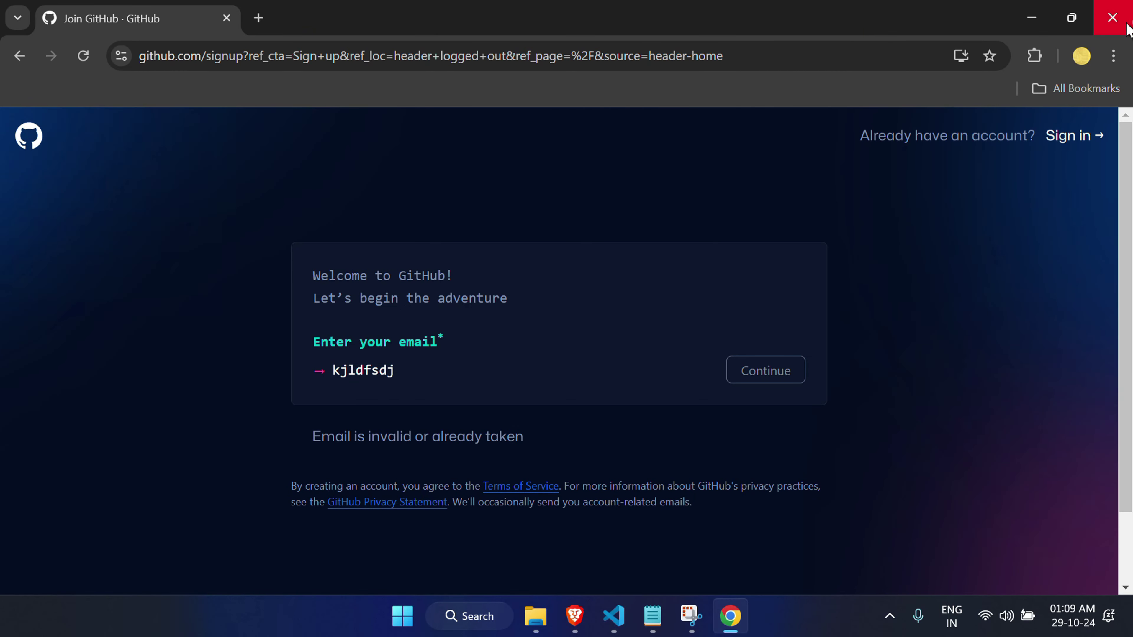
{"action": "left_click", "coordinate": [1112, 18]}
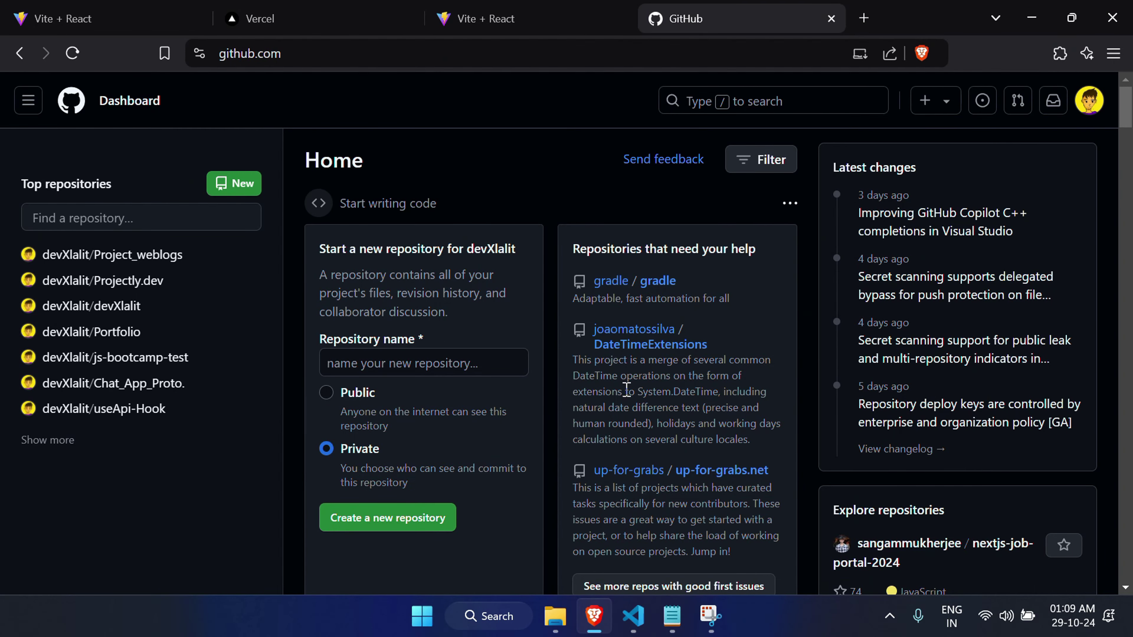
Step: Start a new GitHub repository and enter React_viteTesting as its name
{"action": "scroll", "coordinate": [577, 468], "scroll_direction": "down", "scroll_amount": 7}
{"action": "scroll", "coordinate": [577, 468], "scroll_direction": "up", "scroll_amount": 7}
{"action": "left_click", "coordinate": [248, 190]}
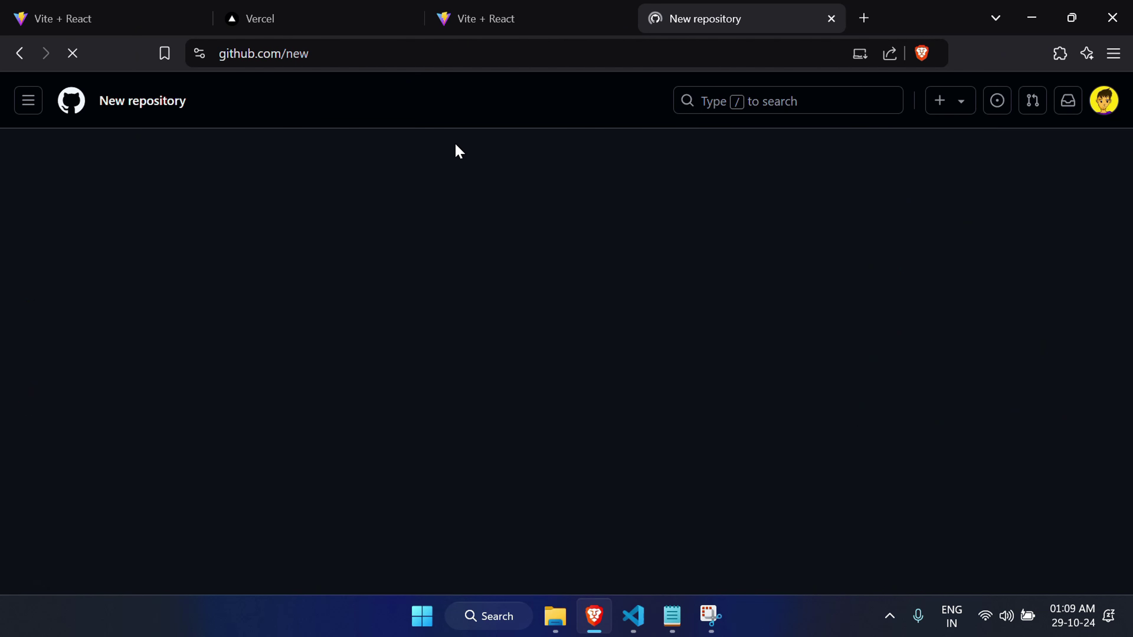
{"action": "left_click", "coordinate": [435, 311]}
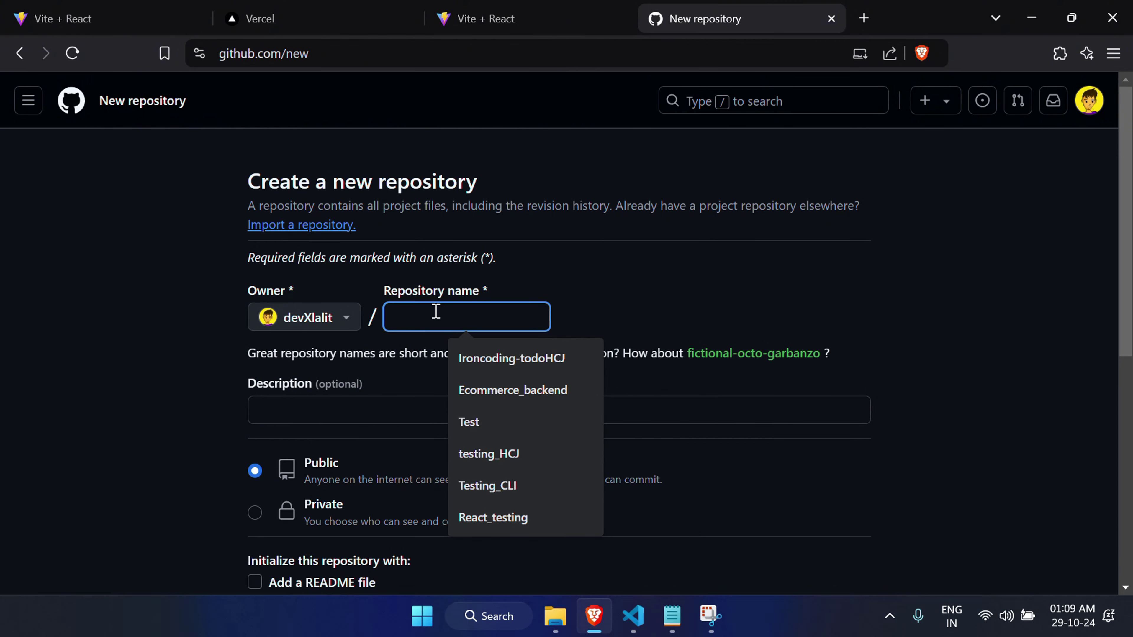
{"action": "type", "text": "React_"}
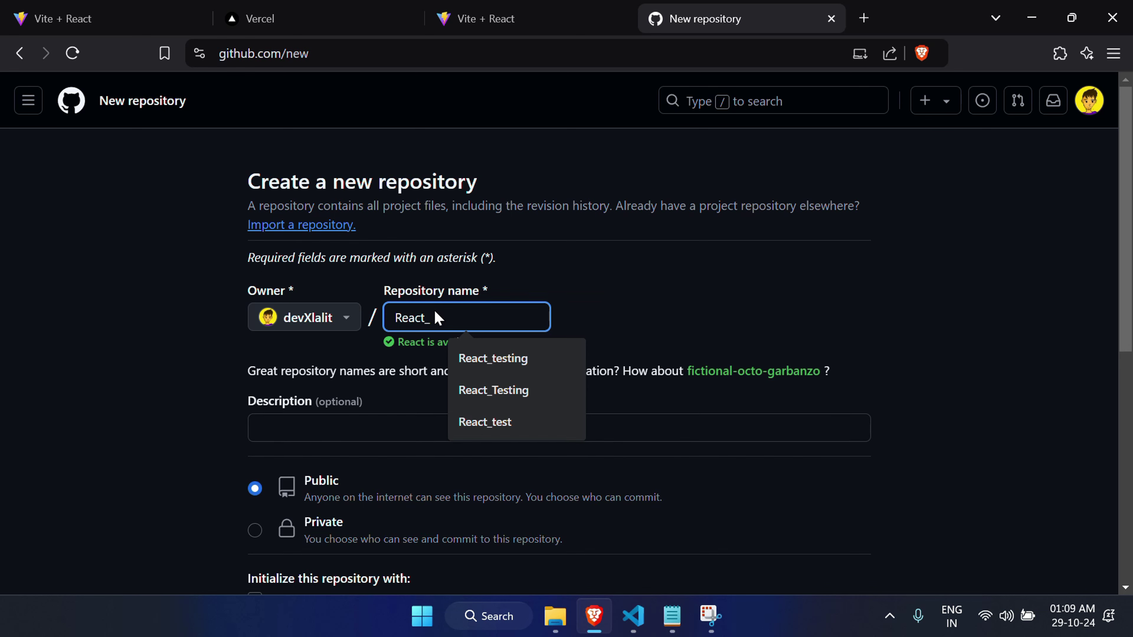
{"action": "type", "text": "viteTe"}
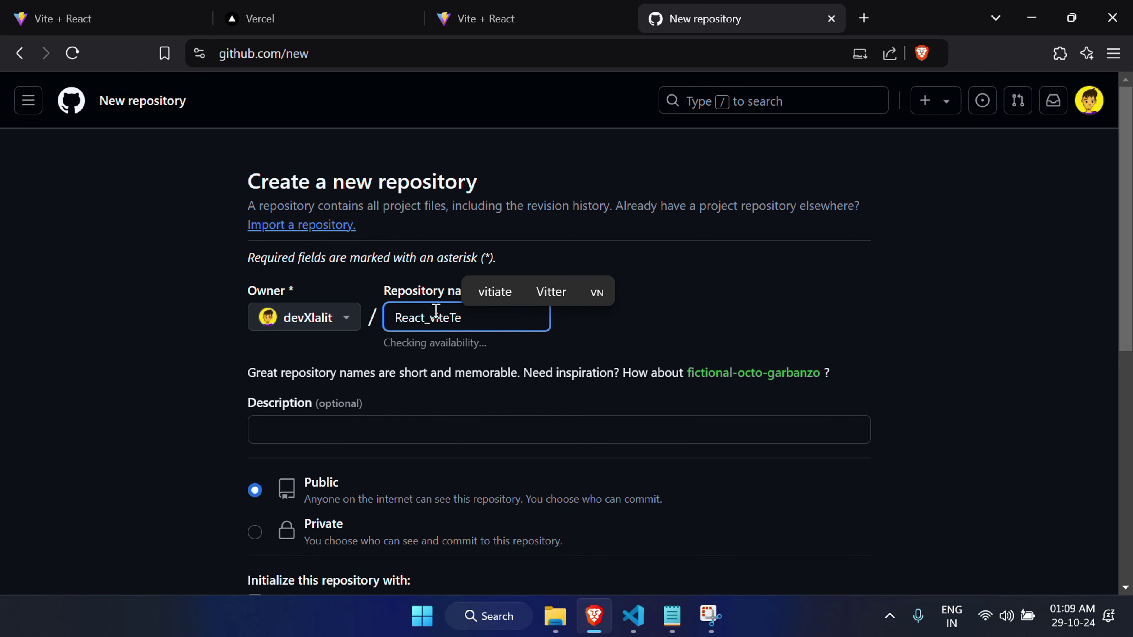
{"action": "type", "text": "sting"}
{"action": "left_click", "coordinate": [634, 347]}
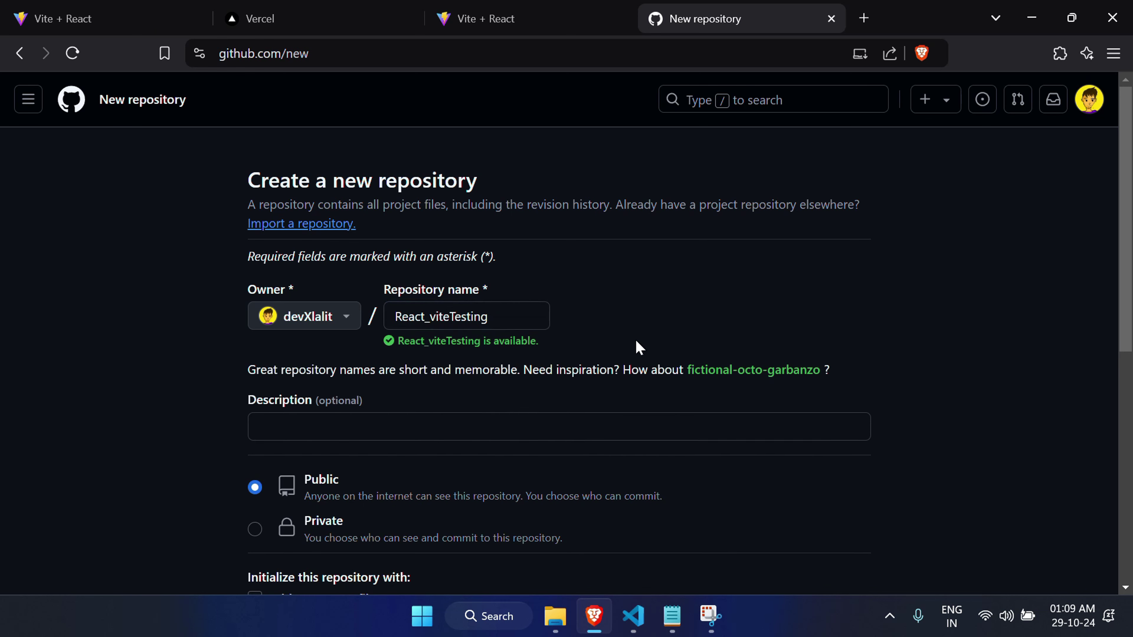
{"action": "scroll", "coordinate": [635, 347], "scroll_direction": "down", "scroll_amount": 4}
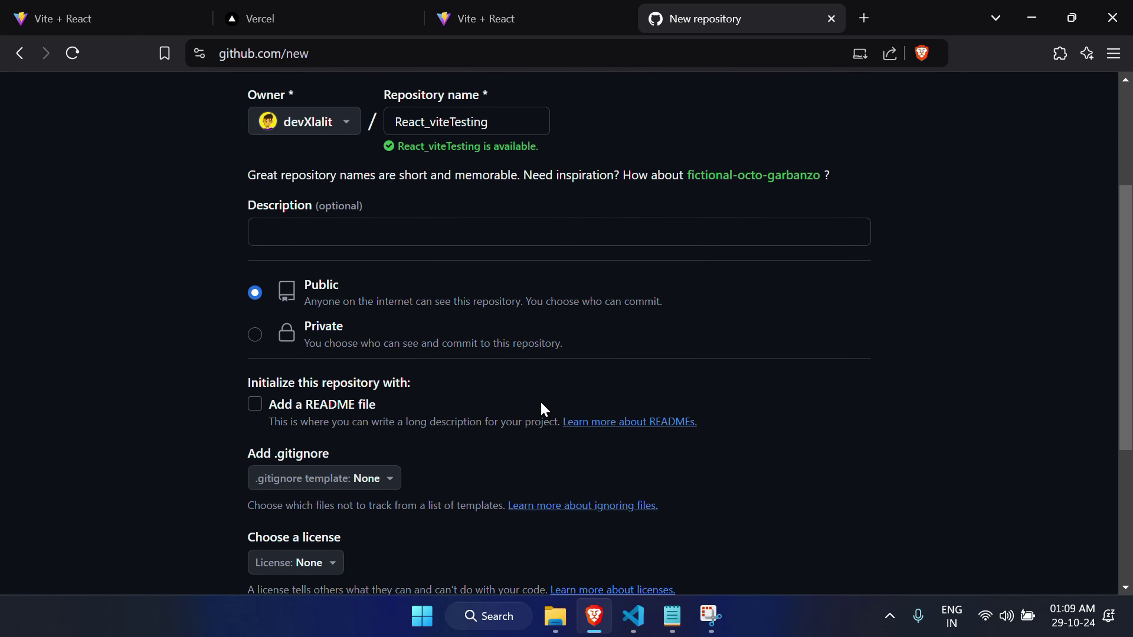
{"action": "scroll", "coordinate": [541, 405], "scroll_direction": "up", "scroll_amount": 3}
{"action": "scroll", "coordinate": [535, 351], "scroll_direction": "down", "scroll_amount": 4}
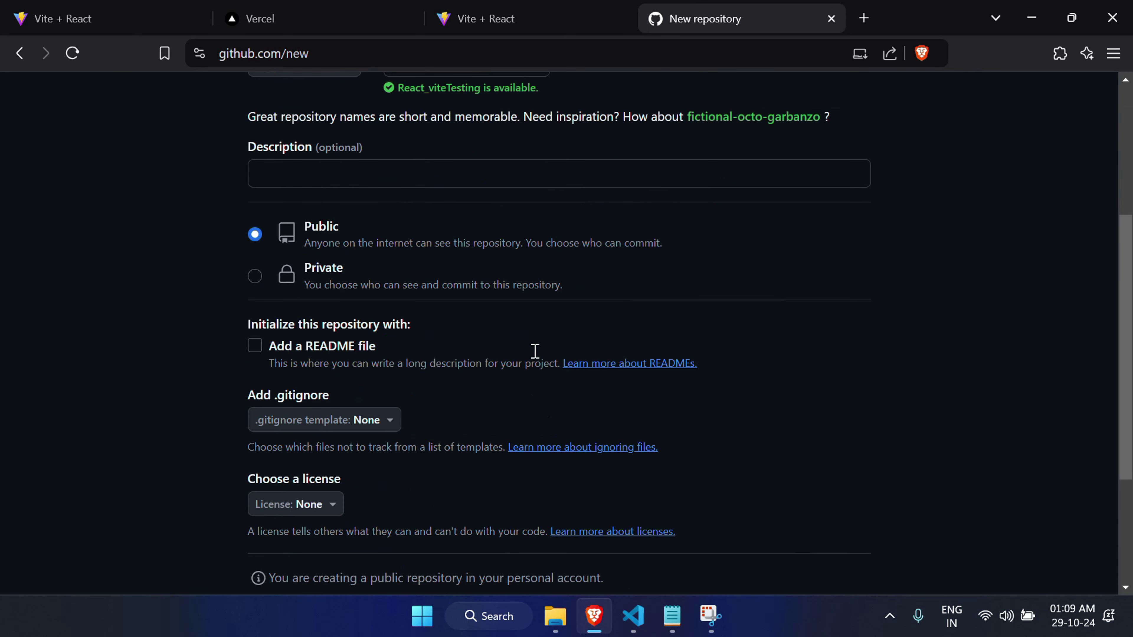
{"action": "left_click", "coordinate": [479, 26]}
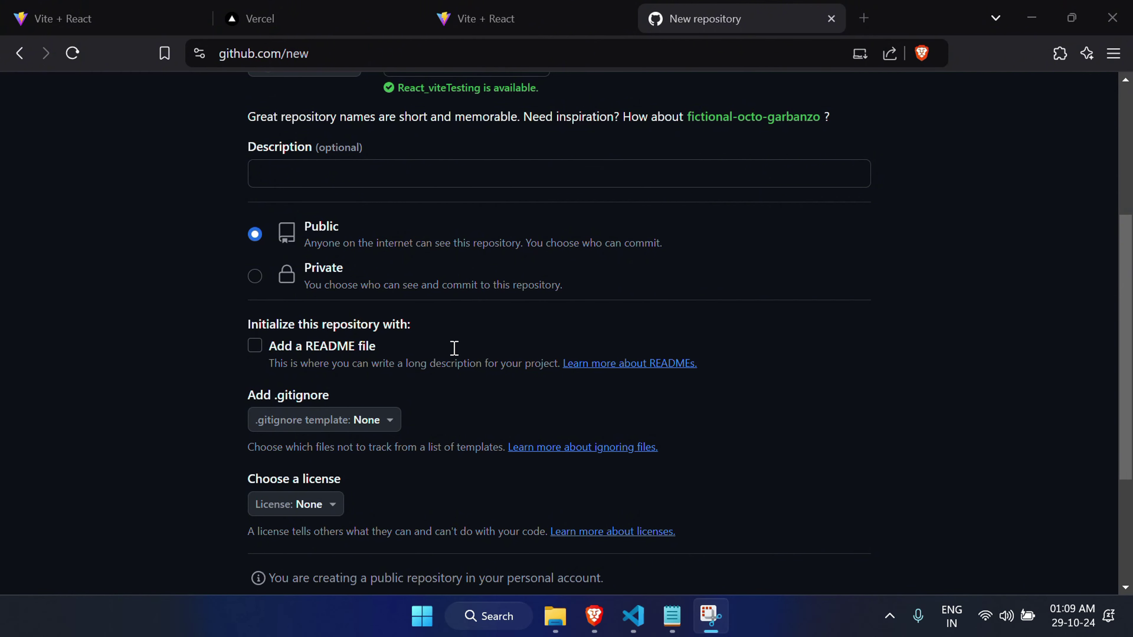
Step: Create the React_viteTesting repository as public, with no README, .gitignore template or license
{"action": "scroll", "coordinate": [516, 459], "scroll_direction": "down", "scroll_amount": 3}
{"action": "scroll", "coordinate": [516, 459], "scroll_direction": "up", "scroll_amount": 7}
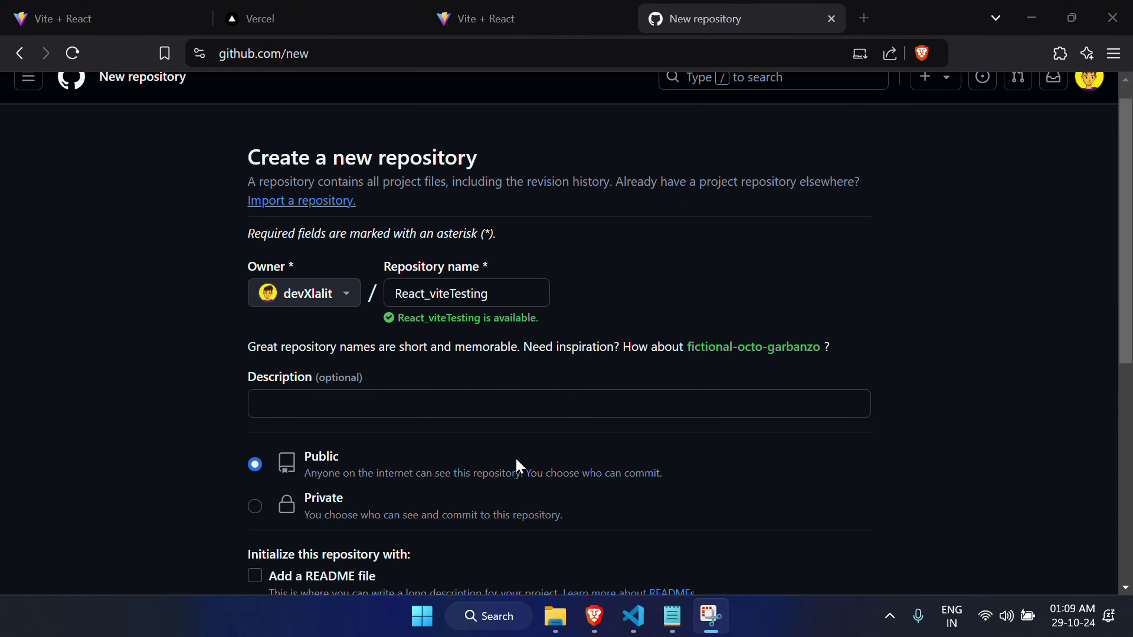
{"action": "scroll", "coordinate": [434, 412], "scroll_direction": "down", "scroll_amount": 8}
{"action": "scroll", "coordinate": [548, 286], "scroll_direction": "up", "scroll_amount": 2}
{"action": "scroll", "coordinate": [558, 288], "scroll_direction": "down", "scroll_amount": 2}
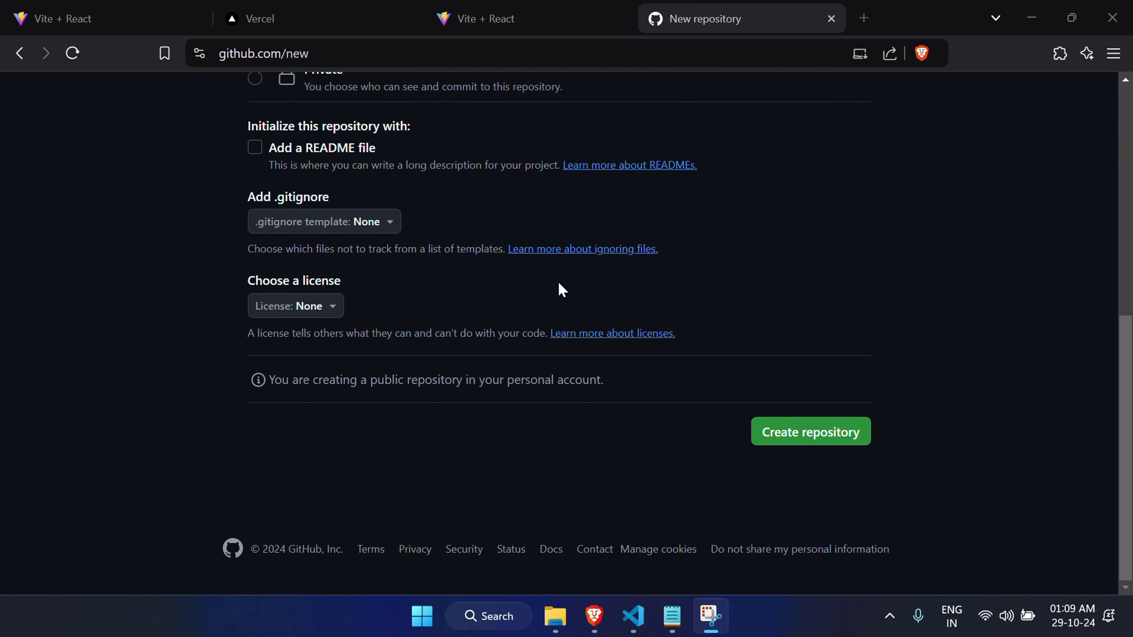
{"action": "left_click", "coordinate": [851, 435]}
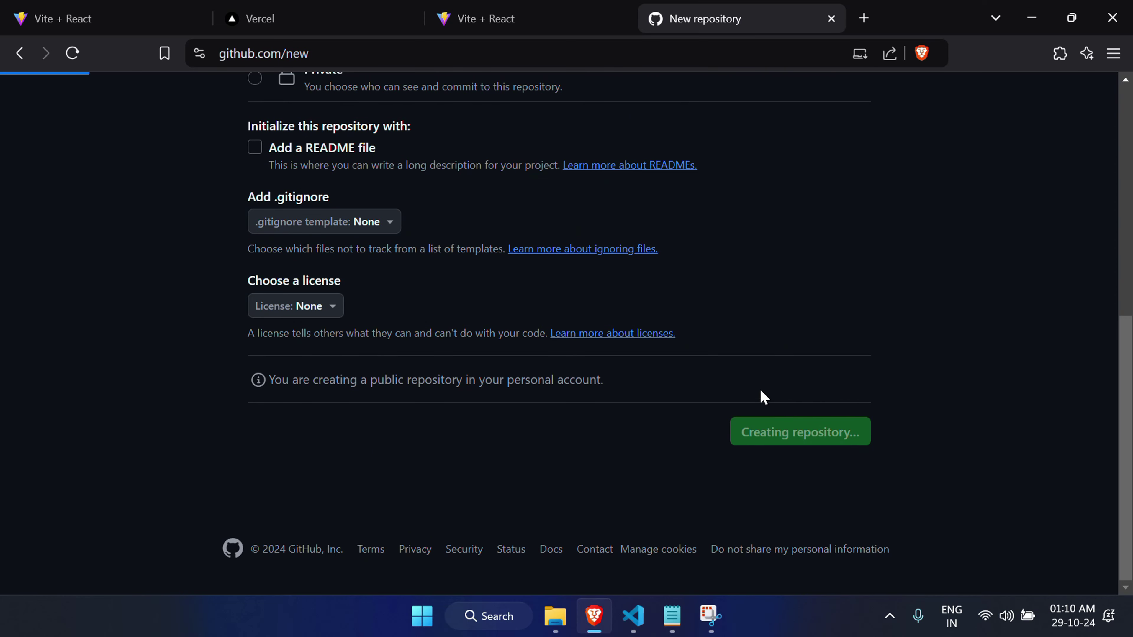
Step: Copy git init from the repository's command-line setup instructions and run it in the VS Code terminal for vite-project
{"action": "scroll", "coordinate": [545, 422], "scroll_direction": "down", "scroll_amount": 5}
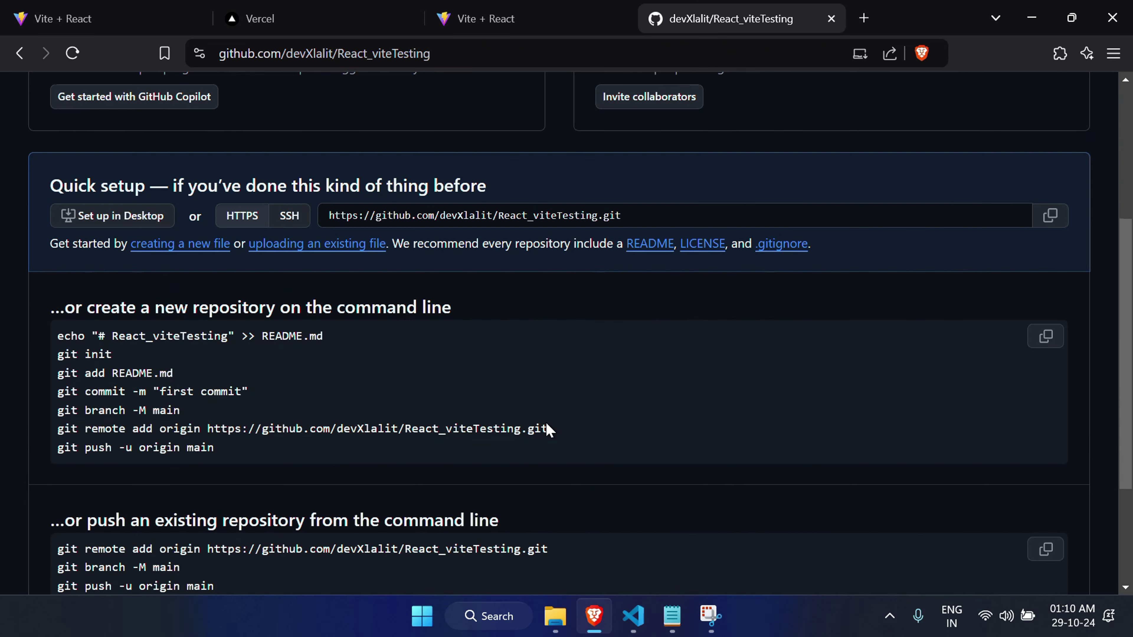
{"action": "left_click_drag", "start_coordinate": [260, 469], "coordinate": [54, 343]}
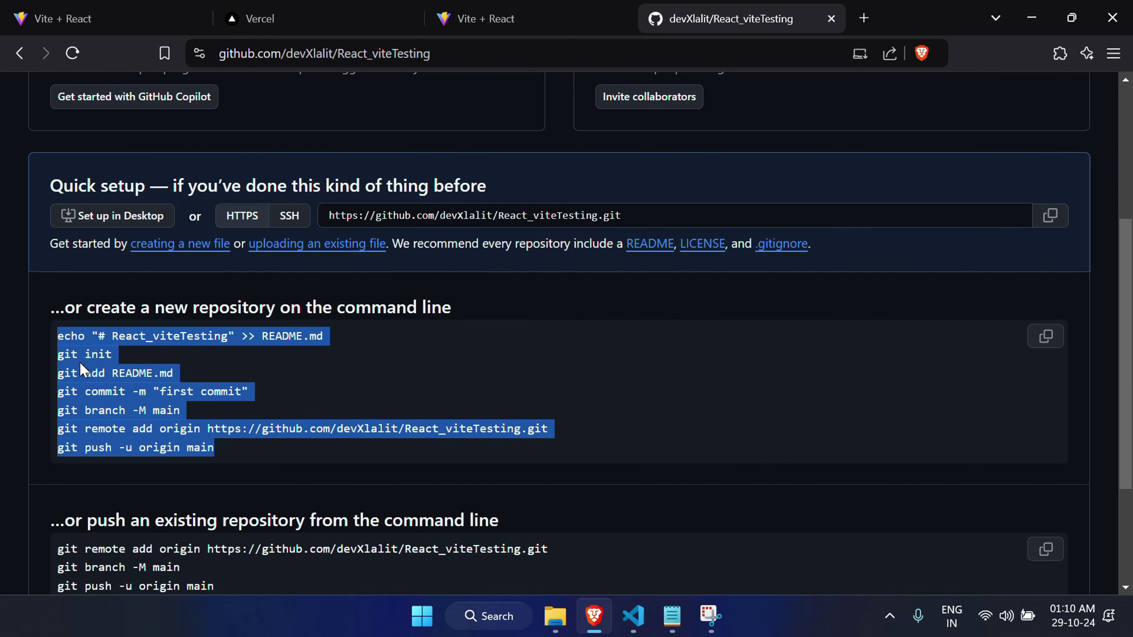
{"action": "left_click", "coordinate": [535, 531]}
{"action": "left_click", "coordinate": [635, 614]}
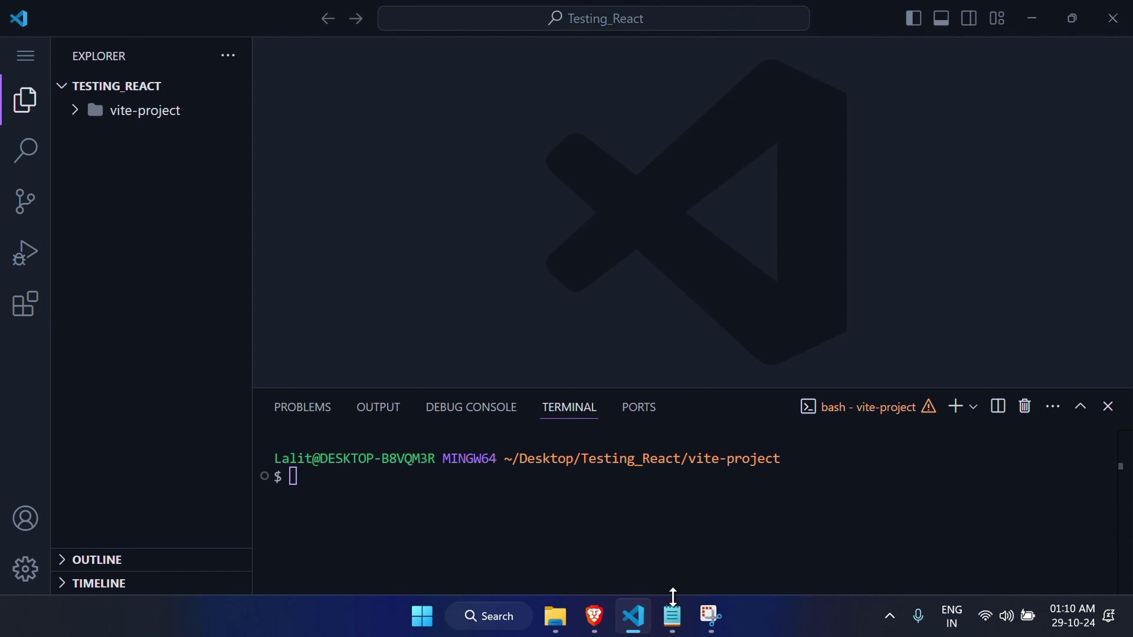
{"action": "key", "text": "alt+Tab"}
{"action": "left_click_drag", "start_coordinate": [116, 362], "coordinate": [50, 364]}
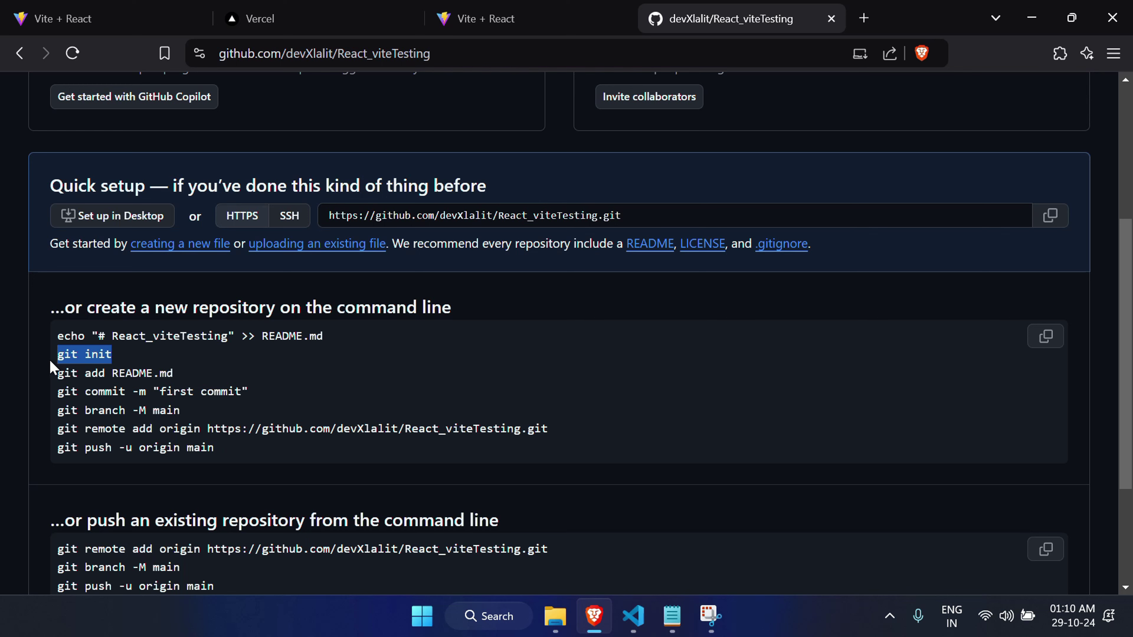
{"action": "key", "text": "ctrl+c"}
{"action": "key", "text": "alt+Tab"}
{"action": "key", "text": "ctrl+v"}
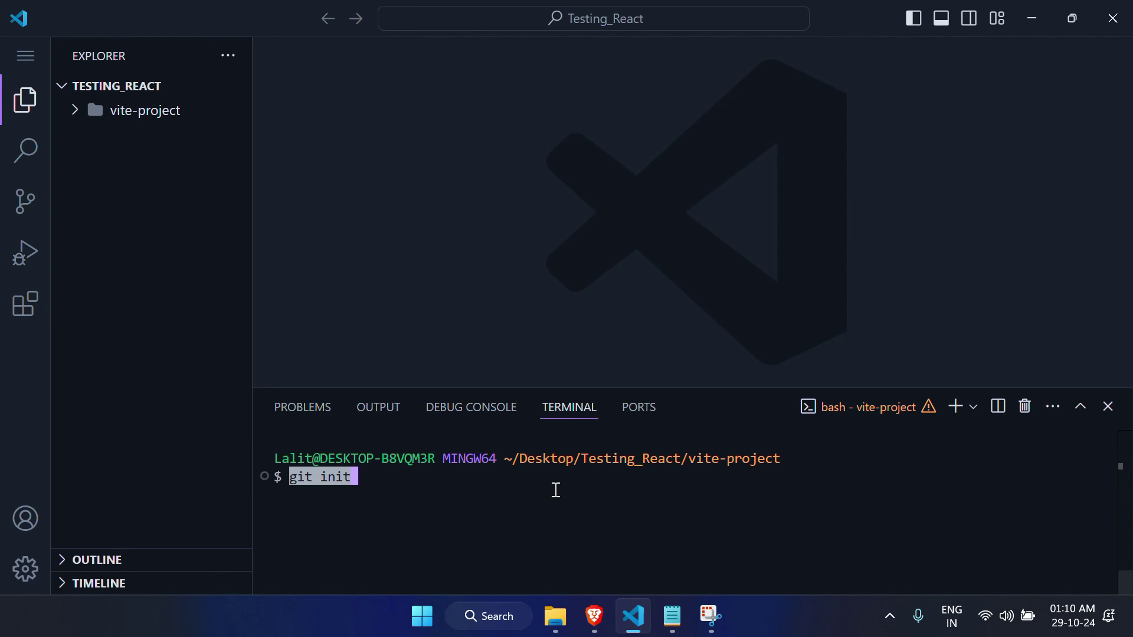
{"action": "key", "text": "Return"}
Step: Copy GitHub's git add README.md command into the VS Code terminal and erase its README.md argument
{"action": "key", "text": "alt+Tab"}
{"action": "left_click_drag", "start_coordinate": [181, 376], "coordinate": [44, 381]}
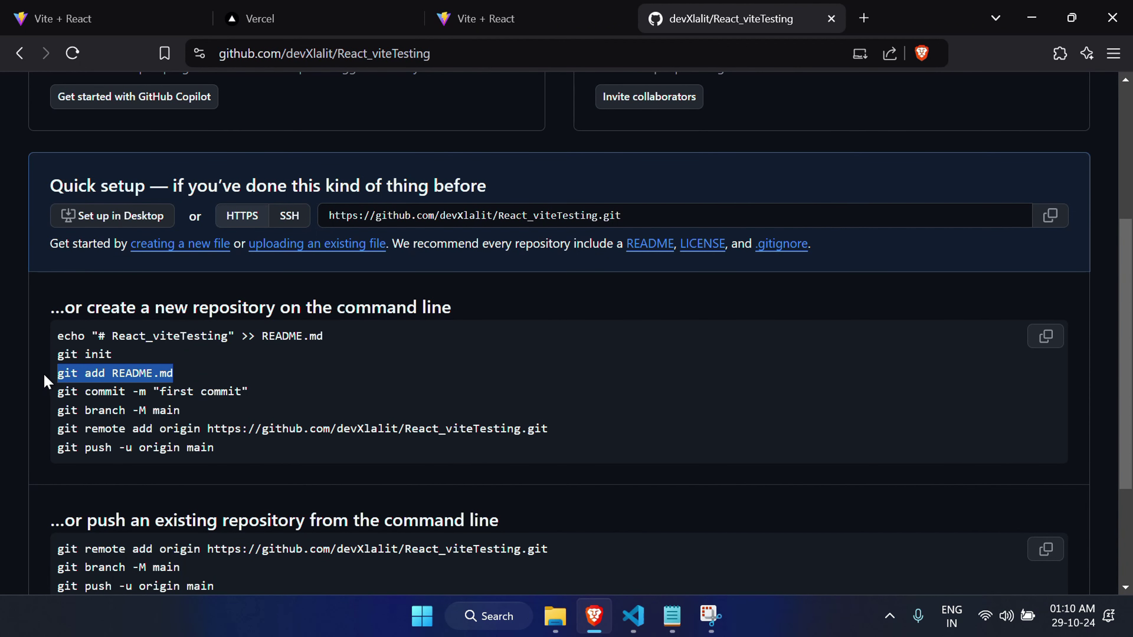
{"action": "key", "text": "ctrl+c"}
{"action": "key", "text": "alt+Tab"}
{"action": "key", "text": "ctrl+v"}
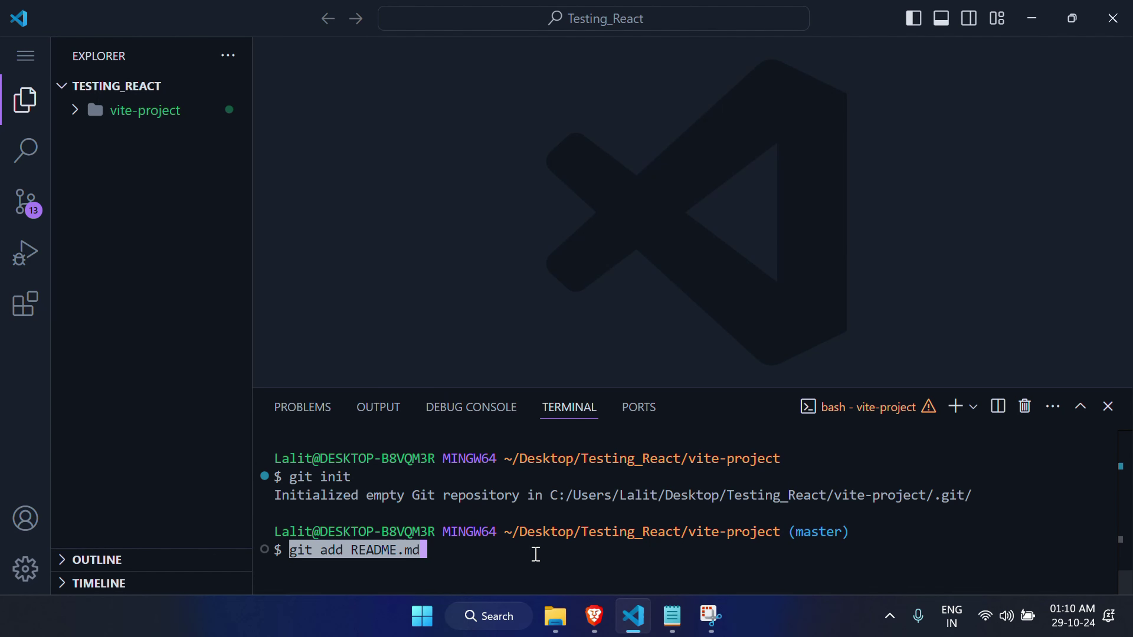
{"action": "key", "text": "Left"}
{"action": "key", "text": "Delete"}
{"action": "key", "text": "BackSpace"}
{"action": "key", "text": "BackSpace"}
{"action": "key", "text": "BackSpace"}
{"action": "key", "text": "BackSpace"}
{"action": "key", "text": "BackSpace"}
{"action": "key", "text": "BackSpace"}
{"action": "key", "text": "BackSpace"}
{"action": "key", "text": "BackSpace"}
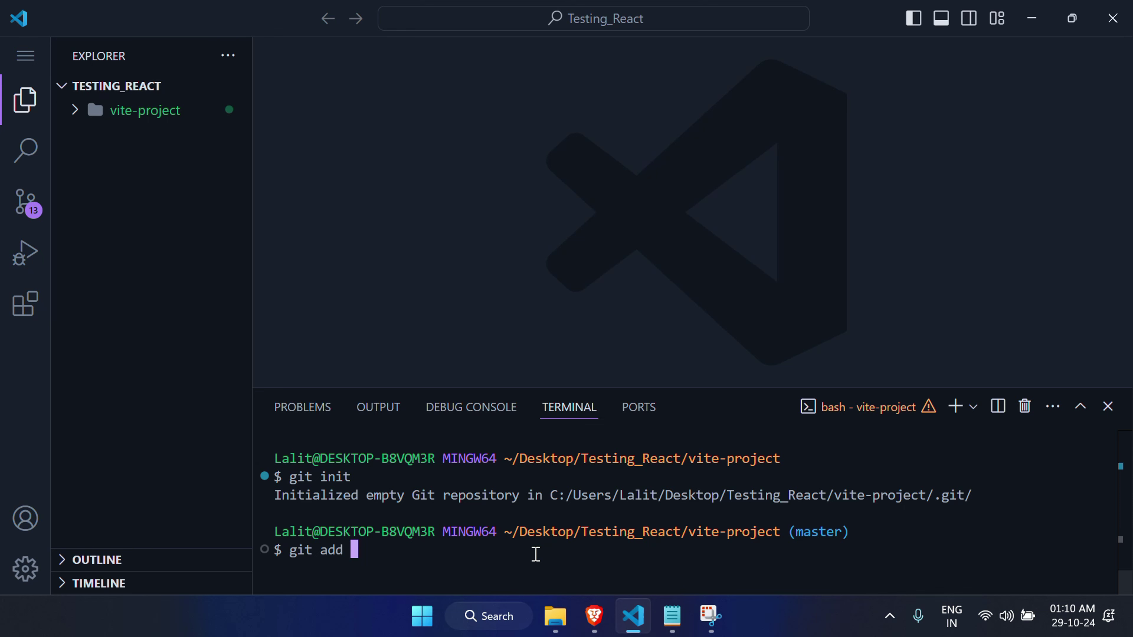
Step: Copy git commit -m "first commit" from the GitHub instructions and run it in the VS Code terminal
{"action": "key", "text": "alt+Tab"}
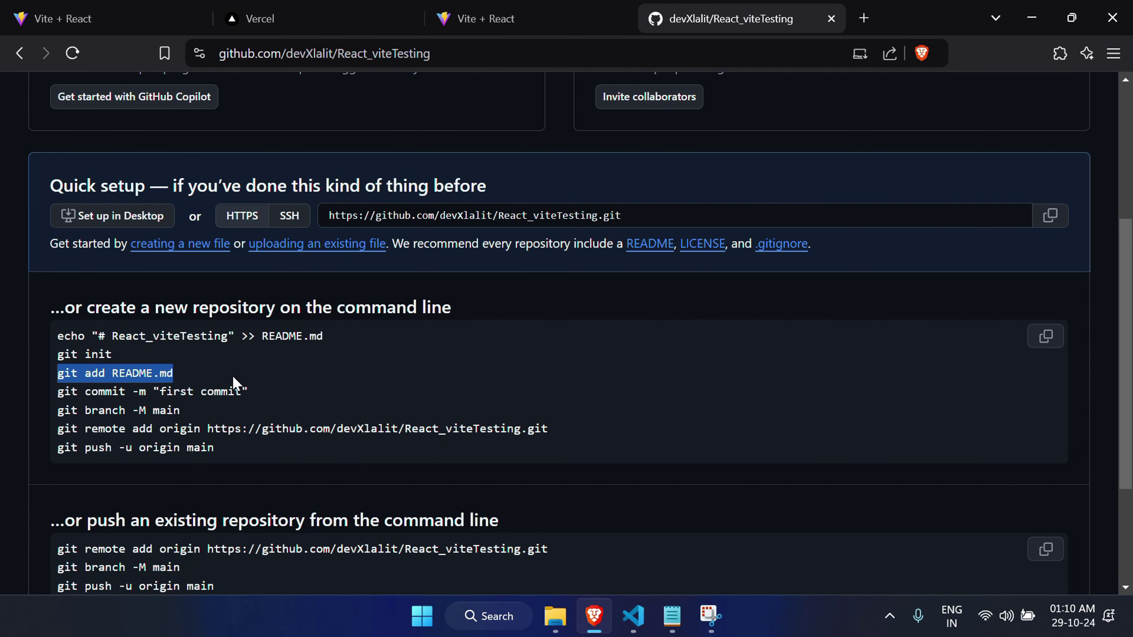
{"action": "left_click_drag", "start_coordinate": [249, 391], "coordinate": [63, 390]}
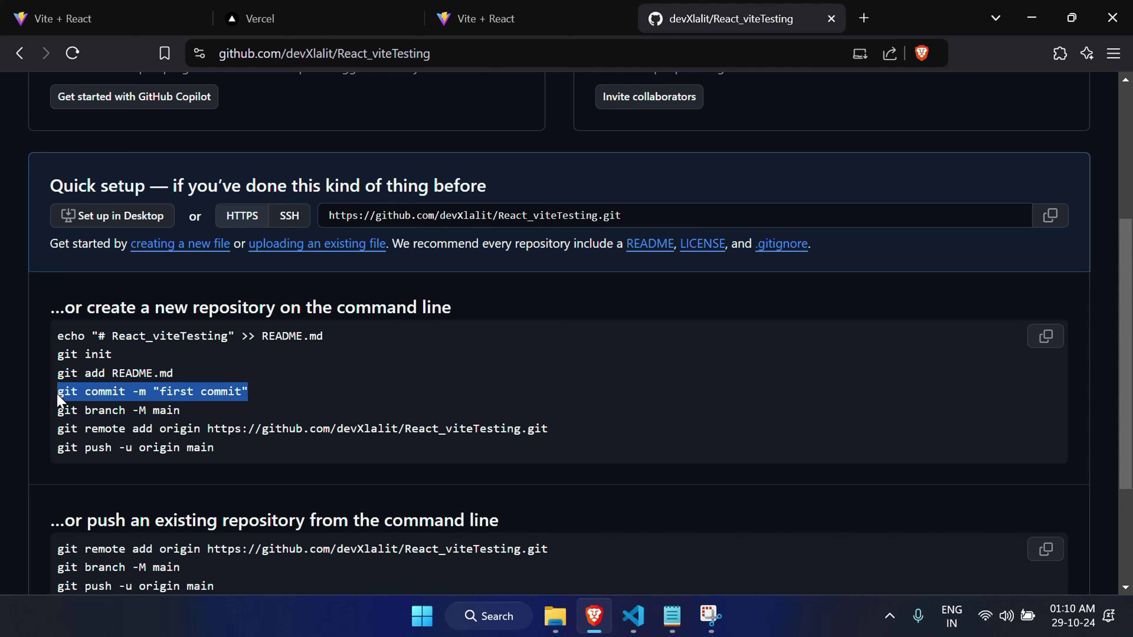
{"action": "key", "text": "alt+Tab"}
{"action": "key", "text": "ctrl+v"}
{"action": "key", "text": "Return"}
Step: Rename the branch to main by copying git branch -M main from GitHub into the VS Code terminal
{"action": "key", "text": "alt+Tab"}
{"action": "left_click_drag", "start_coordinate": [183, 410], "coordinate": [58, 427]}
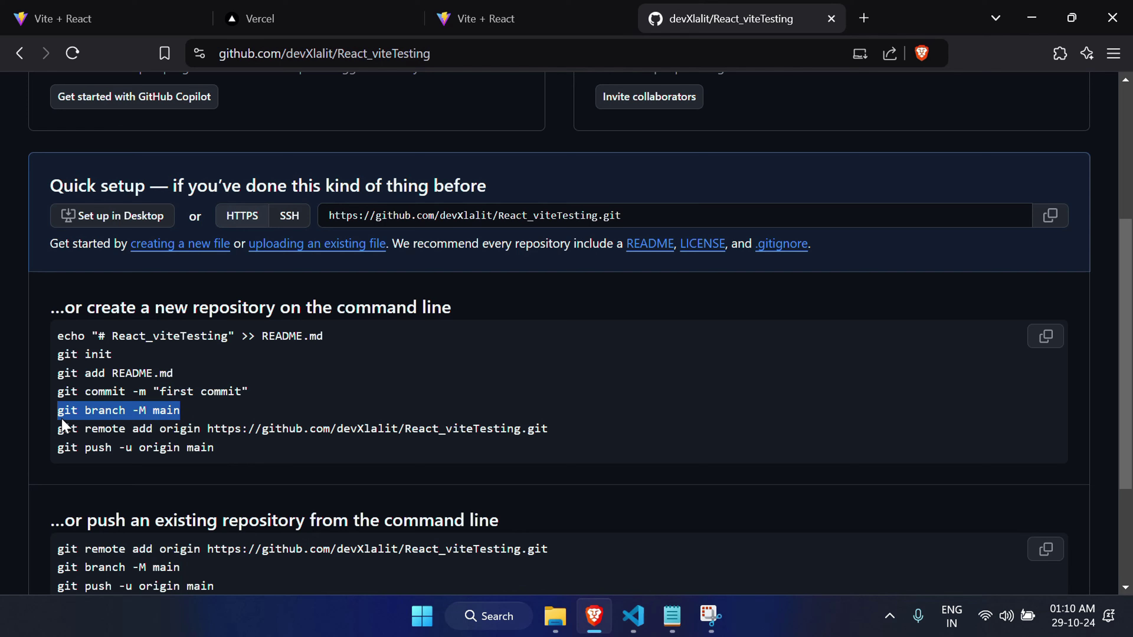
{"action": "key", "text": "alt+Tab"}
{"action": "key", "text": "ctrl+v"}
Step: Copy the git remote add origin command with the React_viteTesting URL from GitHub and run it in the VS Code terminal
{"action": "key", "text": "alt+Tab"}
{"action": "left_click_drag", "start_coordinate": [553, 429], "coordinate": [49, 429]}
{"action": "key", "text": "alt+Tab"}
{"action": "key", "text": "ctrl+v"}
{"action": "key", "text": "Return"}
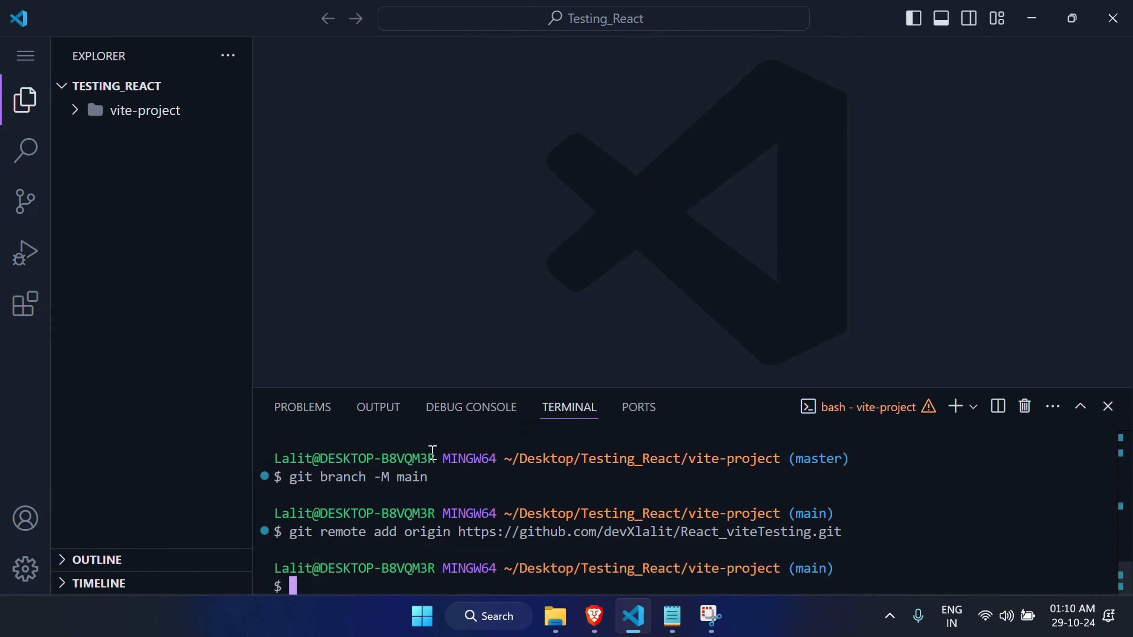
Step: Push the commit to GitHub by copying git push -u origin main into the VS Code terminal and running it
{"action": "key", "text": "alt+Tab"}
{"action": "left_click_drag", "start_coordinate": [215, 447], "coordinate": [51, 449]}
{"action": "key", "text": "alt+Tab"}
{"action": "key", "text": "ctrl+v"}
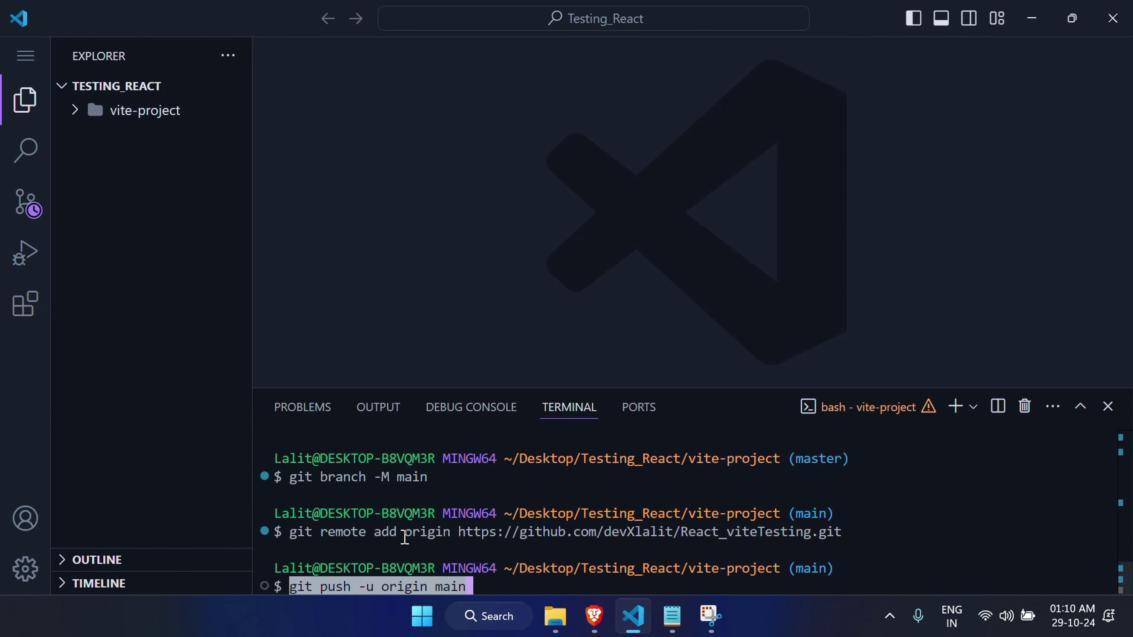
{"action": "key", "text": "Return"}
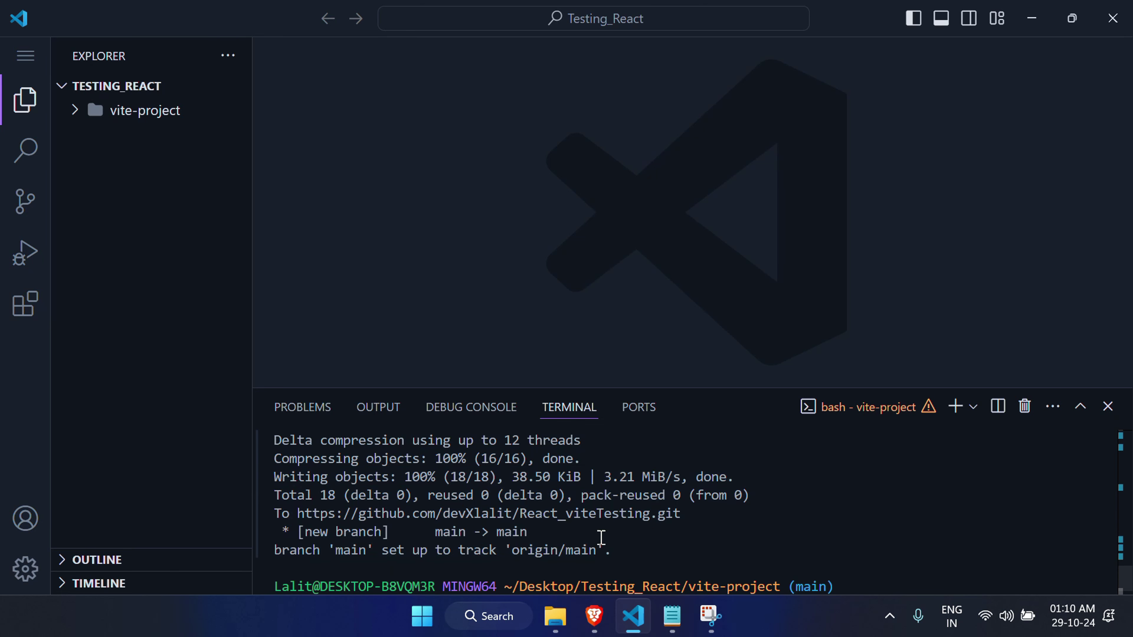
Step: Switch to Brave, reload the React_viteTesting repository page and look over the pushed files
{"action": "key", "text": "alt+Tab"}
{"action": "scroll", "coordinate": [348, 364], "scroll_direction": "down", "scroll_amount": 1}
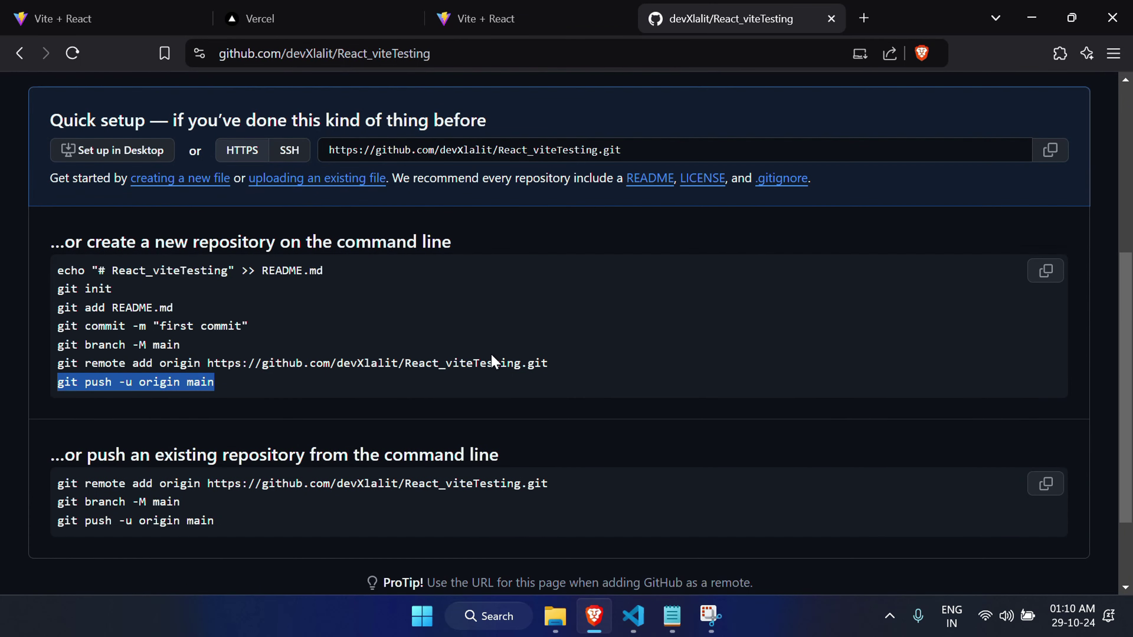
{"action": "key", "text": "F5"}
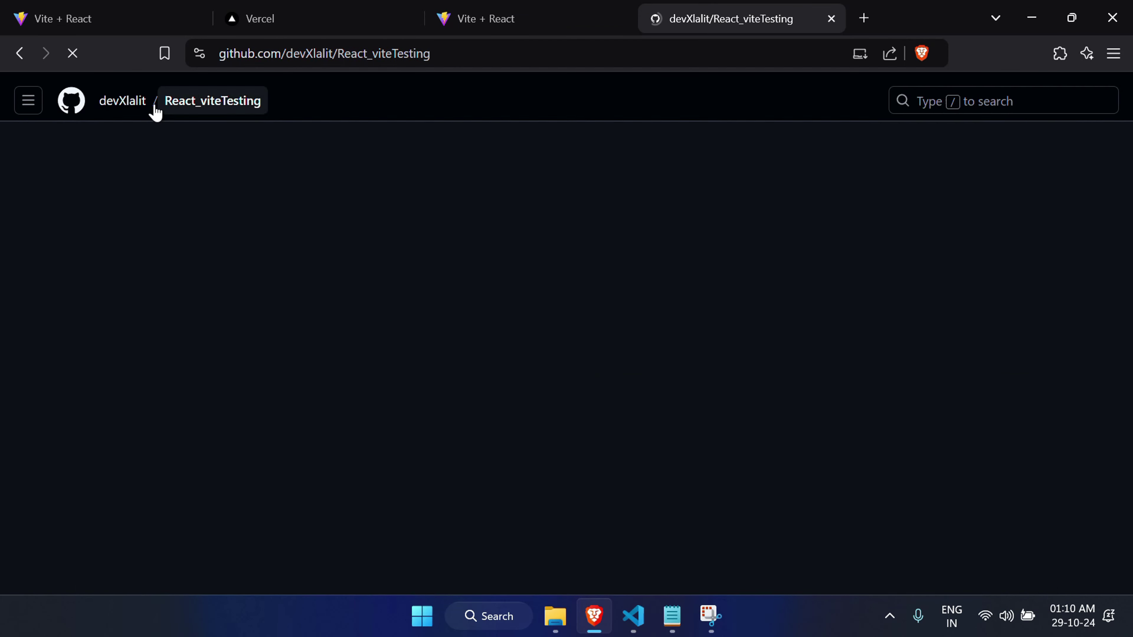
{"action": "scroll", "coordinate": [349, 309], "scroll_direction": "down", "scroll_amount": 8}
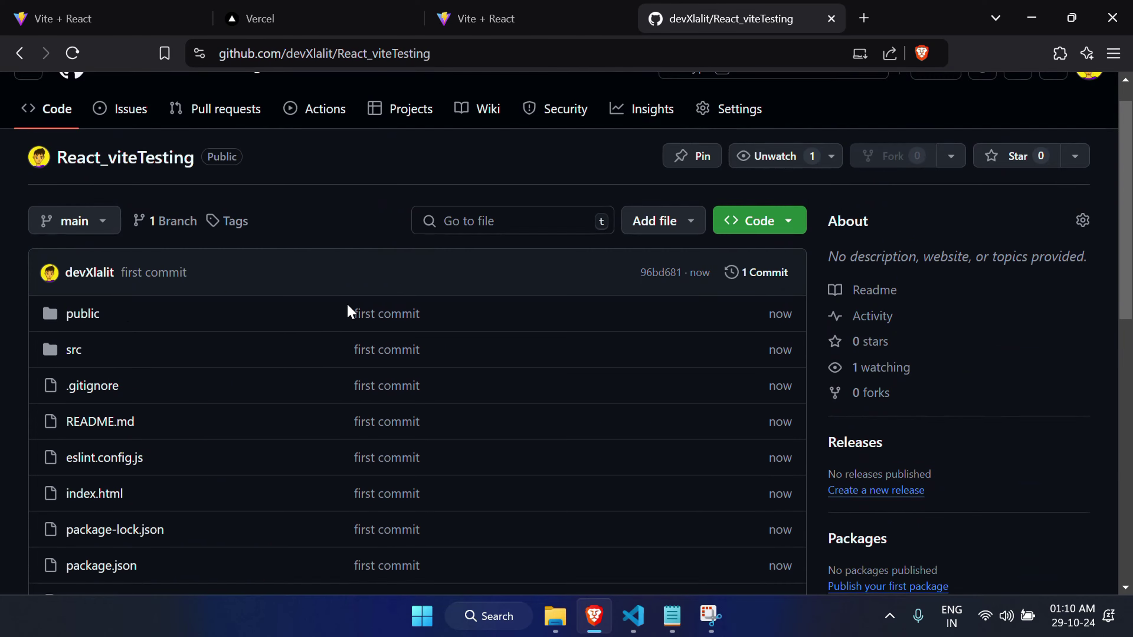
{"action": "scroll", "coordinate": [349, 308], "scroll_direction": "down", "scroll_amount": 2}
{"action": "scroll", "coordinate": [373, 303], "scroll_direction": "down", "scroll_amount": 5}
{"action": "scroll", "coordinate": [374, 303], "scroll_direction": "up", "scroll_amount": 10}
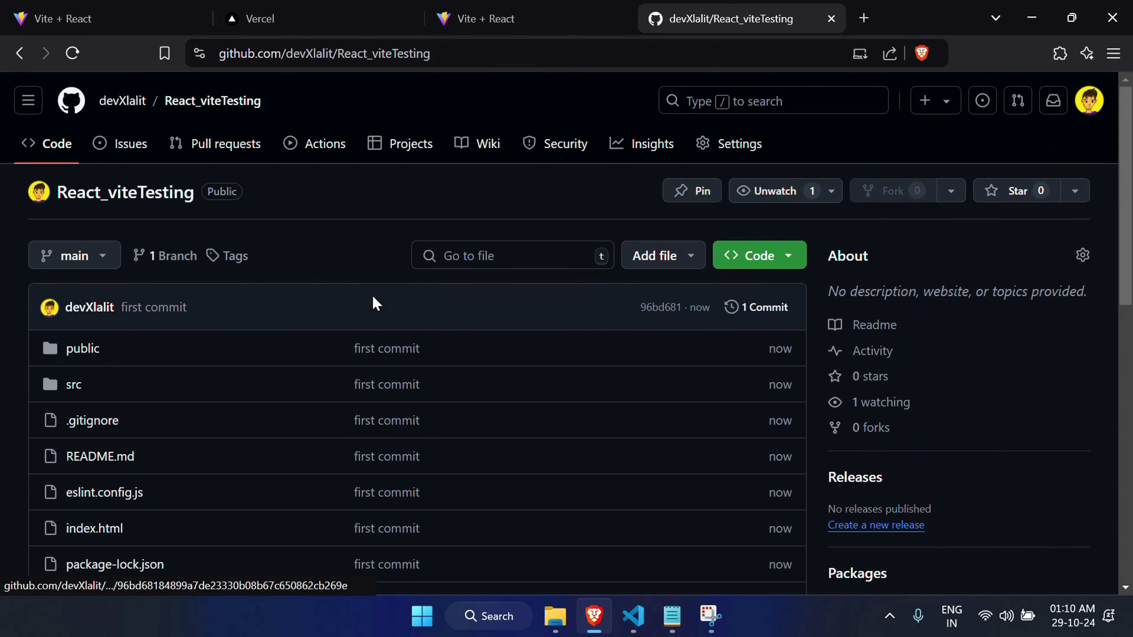
Step: Load vercel.com in Google Chrome and start deploying to reach the Git repository import options
{"action": "type", "text": "vercel.com"}
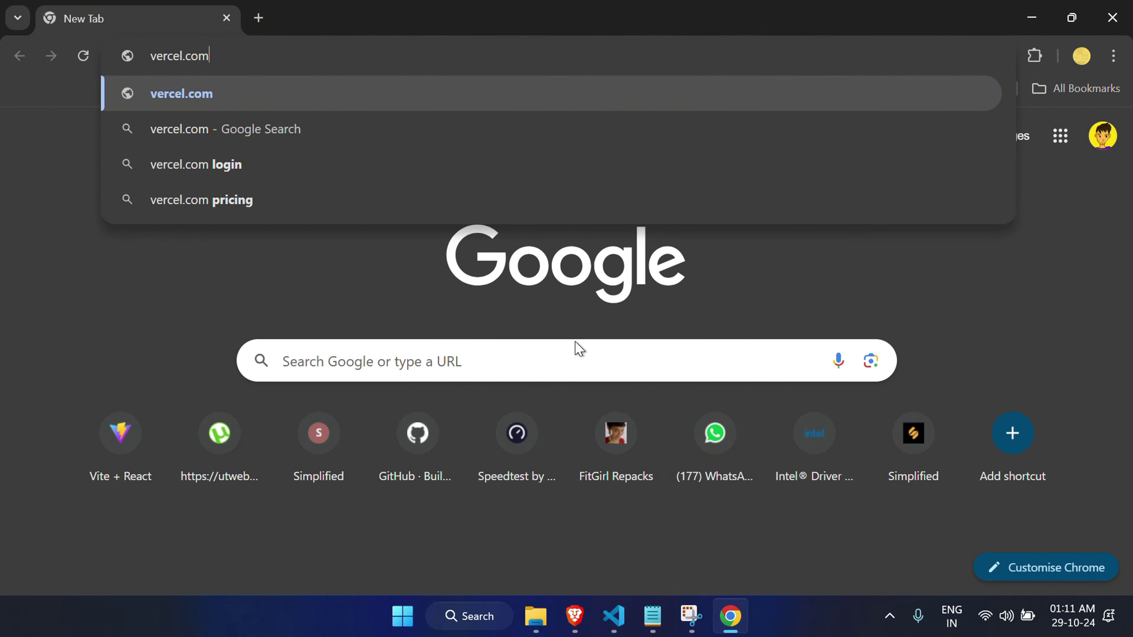
{"action": "key", "text": "Return"}
{"action": "scroll", "coordinate": [718, 493], "scroll_direction": "down", "scroll_amount": 3}
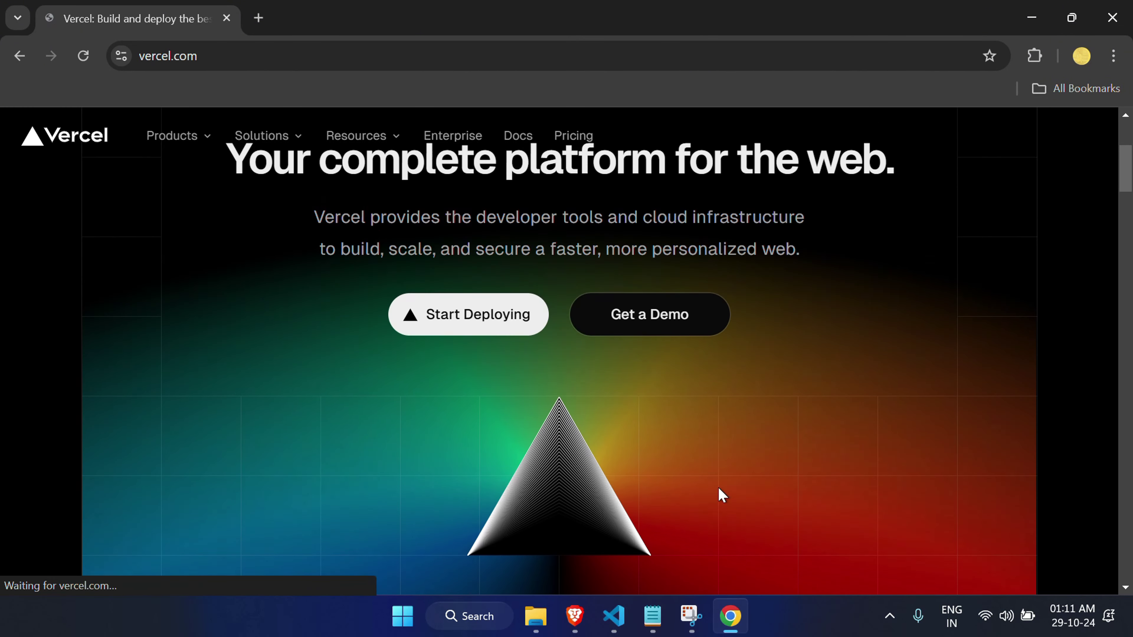
{"action": "left_click", "coordinate": [482, 318]}
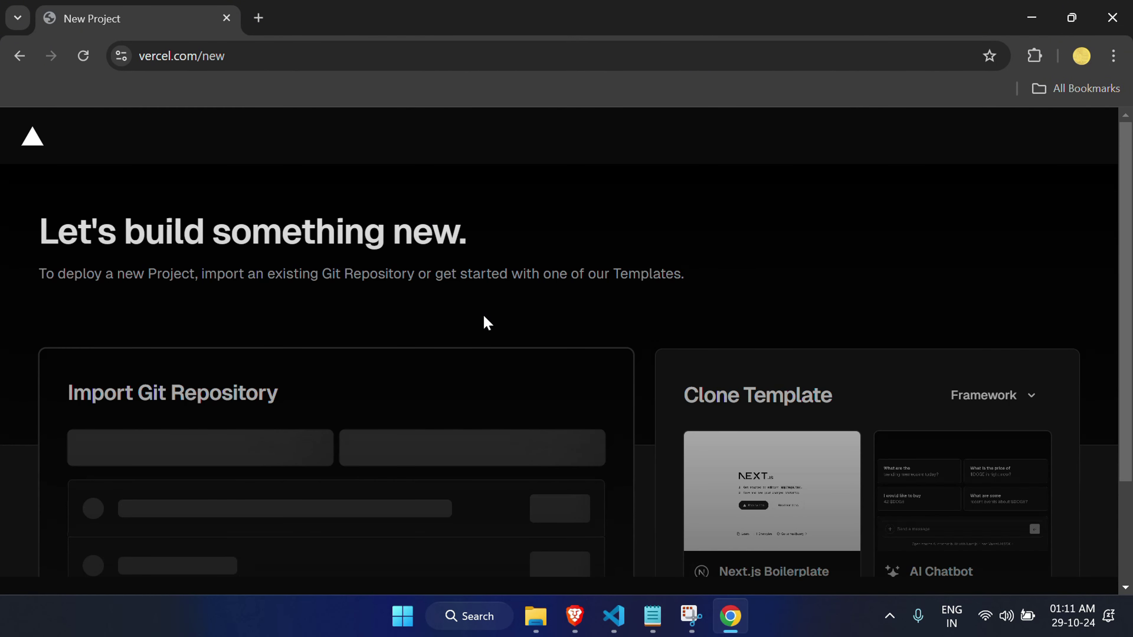
{"action": "scroll", "coordinate": [483, 321], "scroll_direction": "down", "scroll_amount": 5}
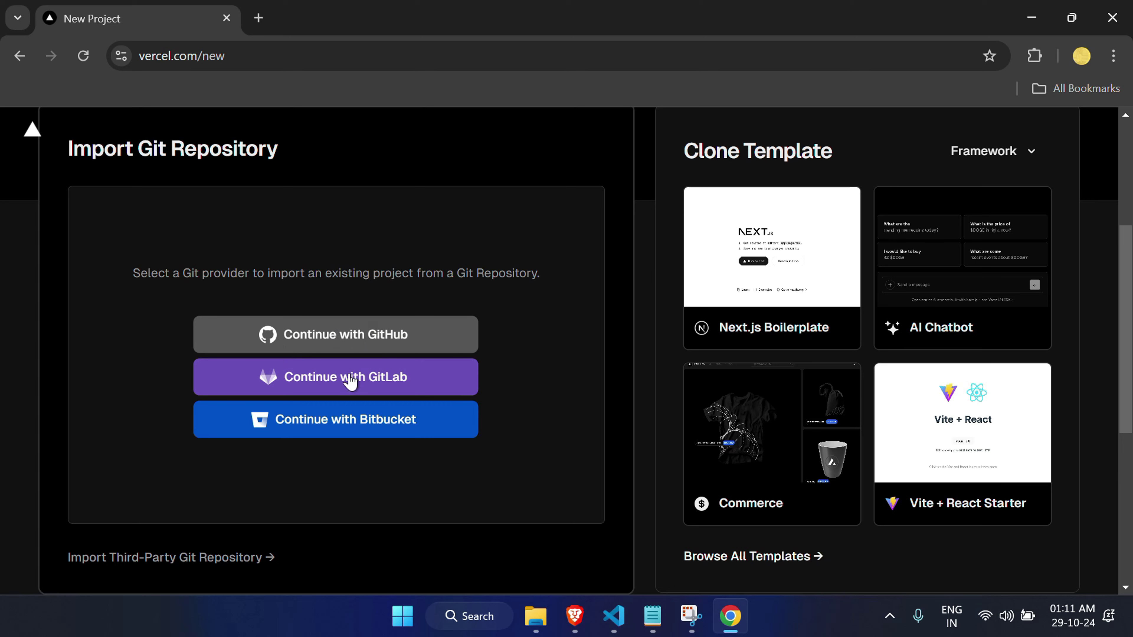
Step: Open the GitHub sign-in for importing a repository into Vercel, dismiss it and close Chrome
{"action": "left_click", "coordinate": [355, 330]}
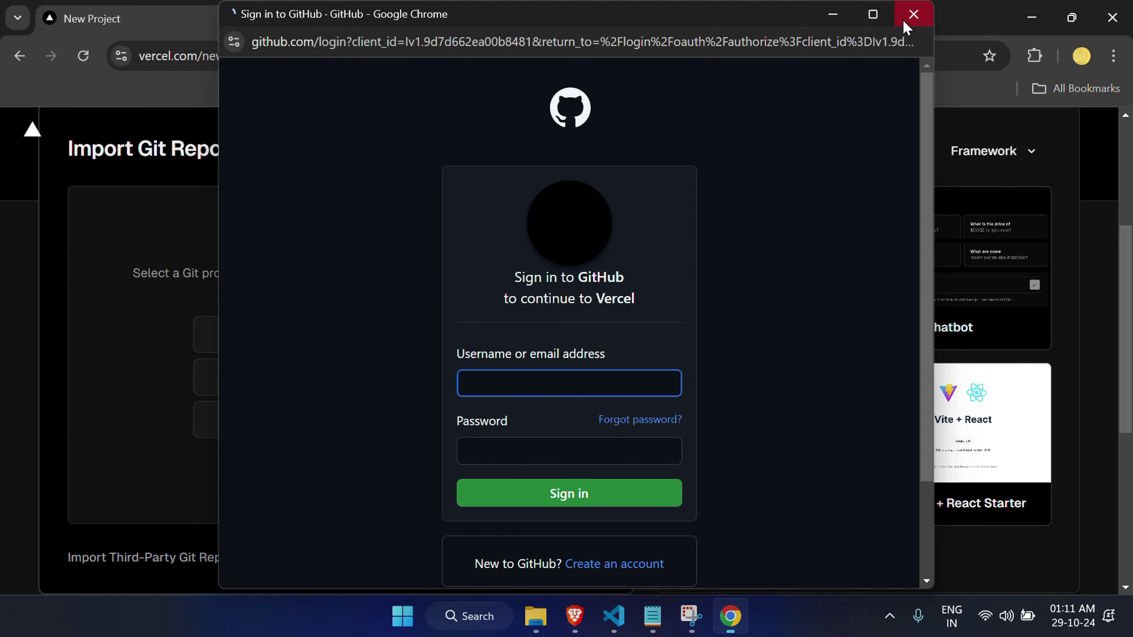
{"action": "left_click", "coordinate": [912, 14]}
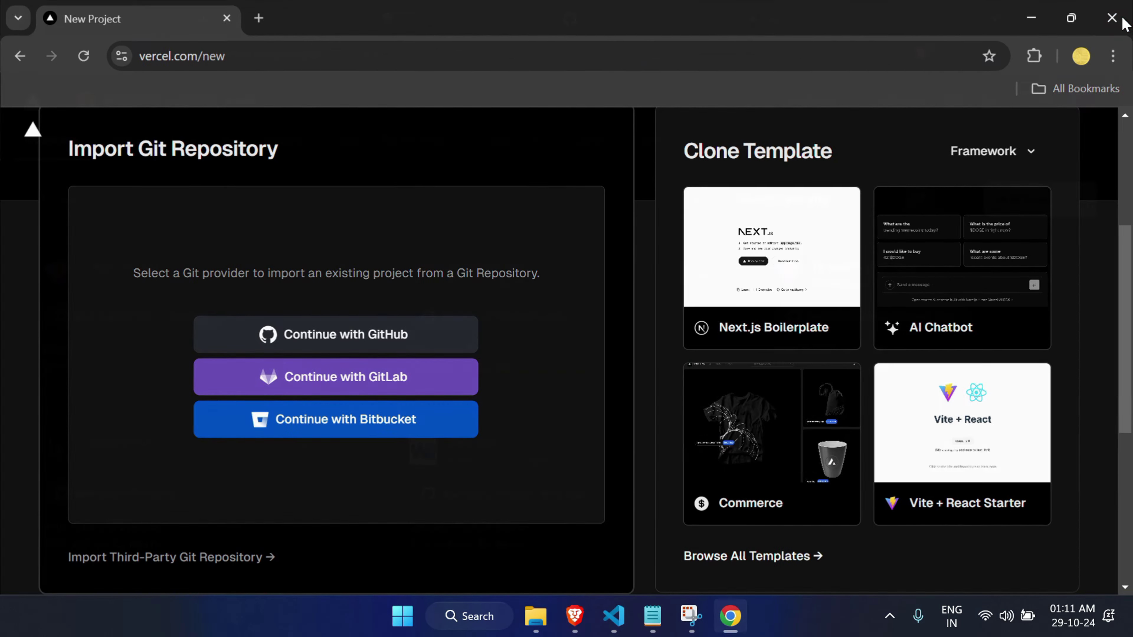
{"action": "left_click", "coordinate": [1112, 16]}
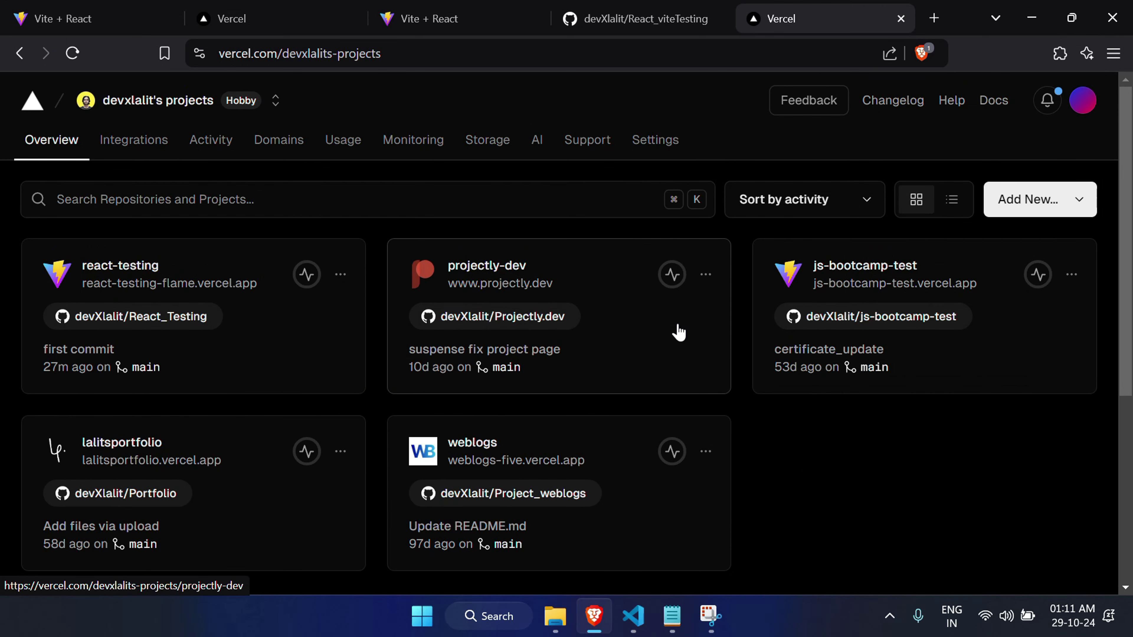
Step: Start a new project from the Vercel dashboard in Brave and go to its Git repository import list
{"action": "scroll", "coordinate": [801, 386], "scroll_direction": "down", "scroll_amount": 4}
{"action": "scroll", "coordinate": [802, 387], "scroll_direction": "up", "scroll_amount": 4}
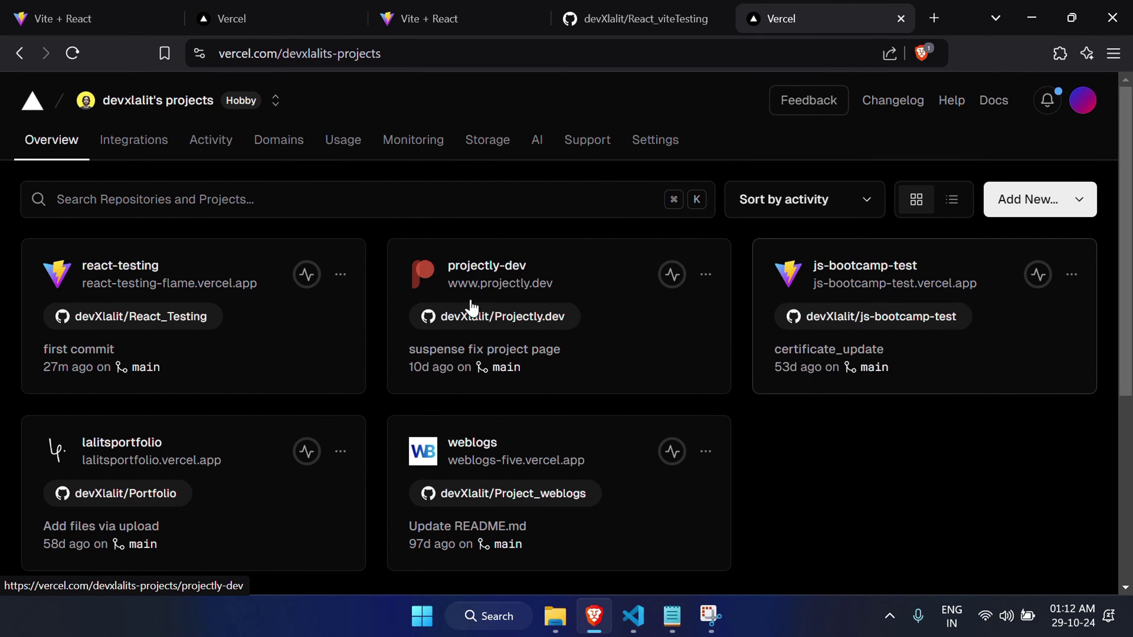
{"action": "left_click", "coordinate": [1029, 213]}
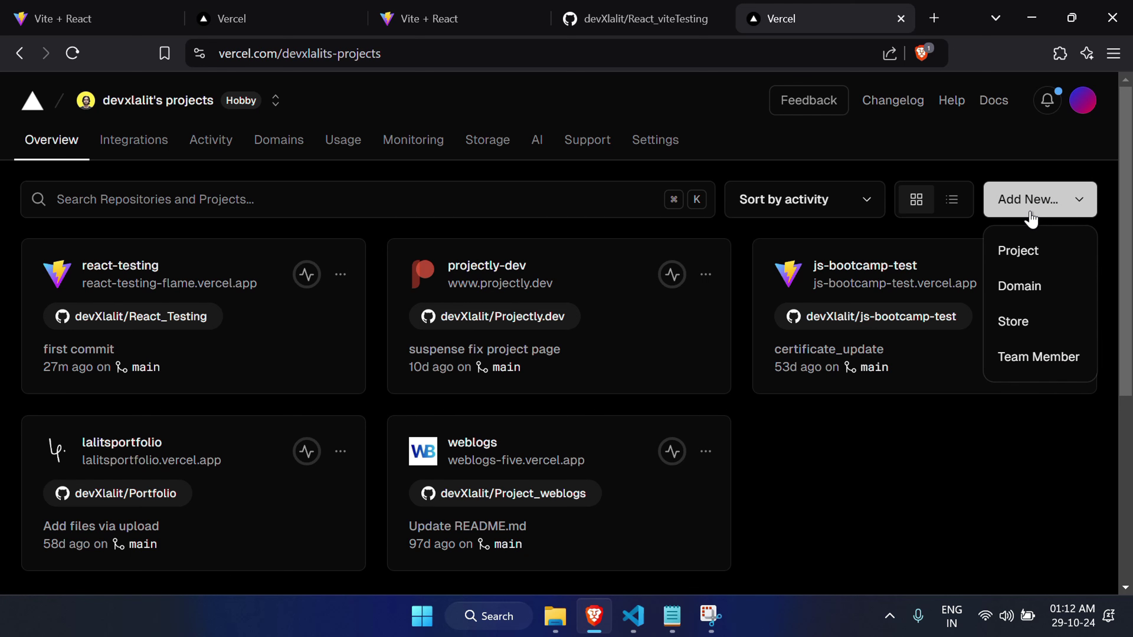
{"action": "left_click", "coordinate": [1026, 256]}
{"action": "scroll", "coordinate": [399, 290], "scroll_direction": "down", "scroll_amount": 2}
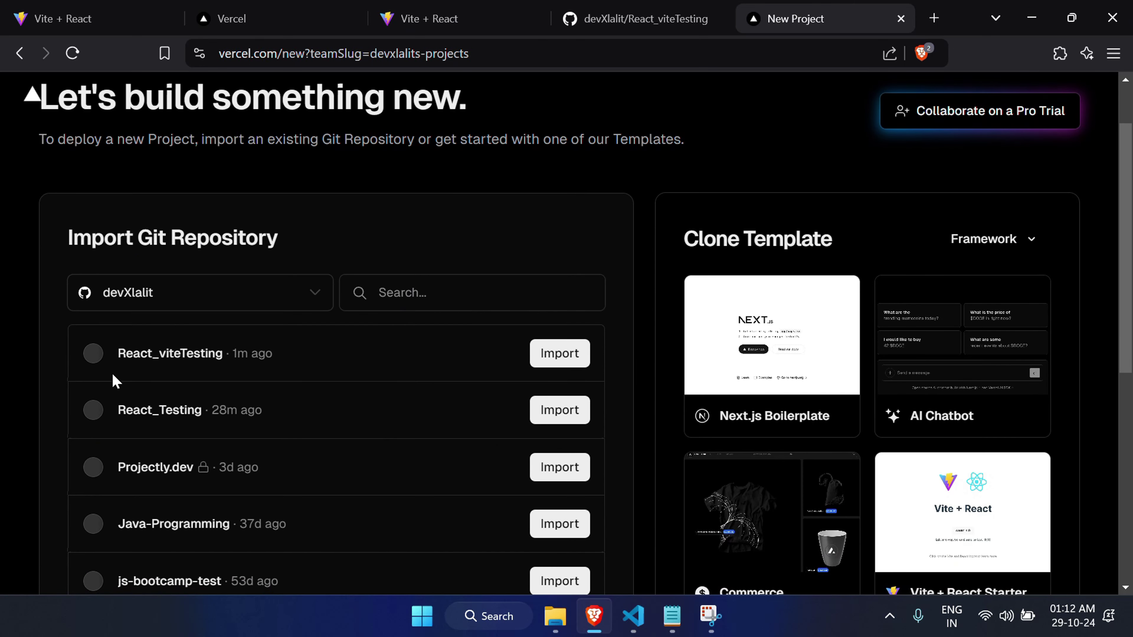
{"action": "double_click", "coordinate": [245, 353]}
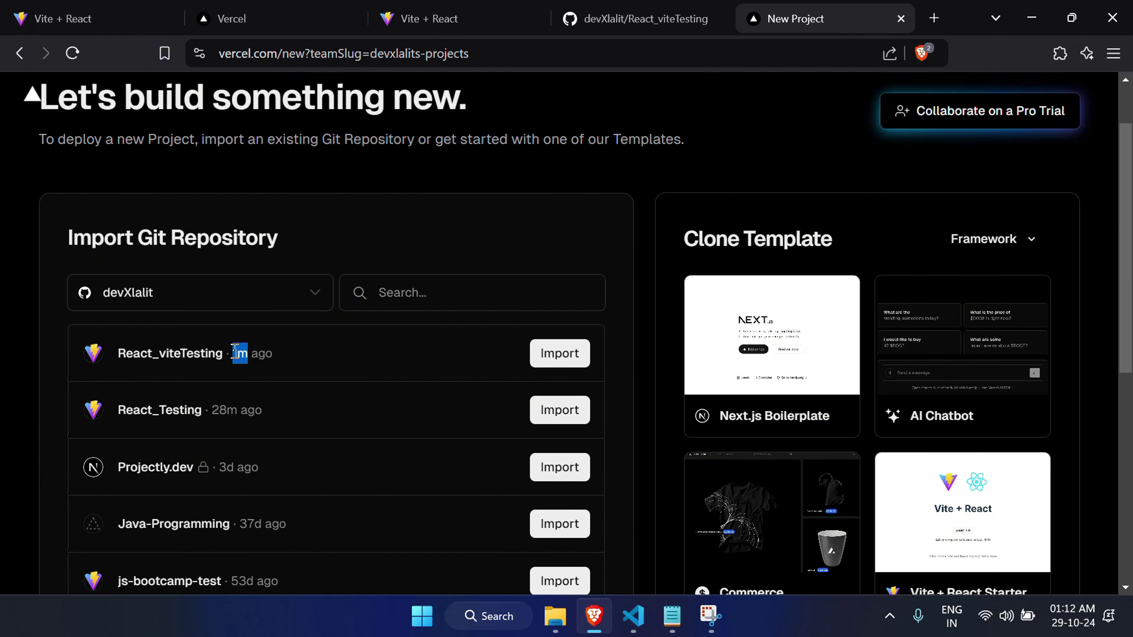
{"action": "left_click", "coordinate": [281, 367]}
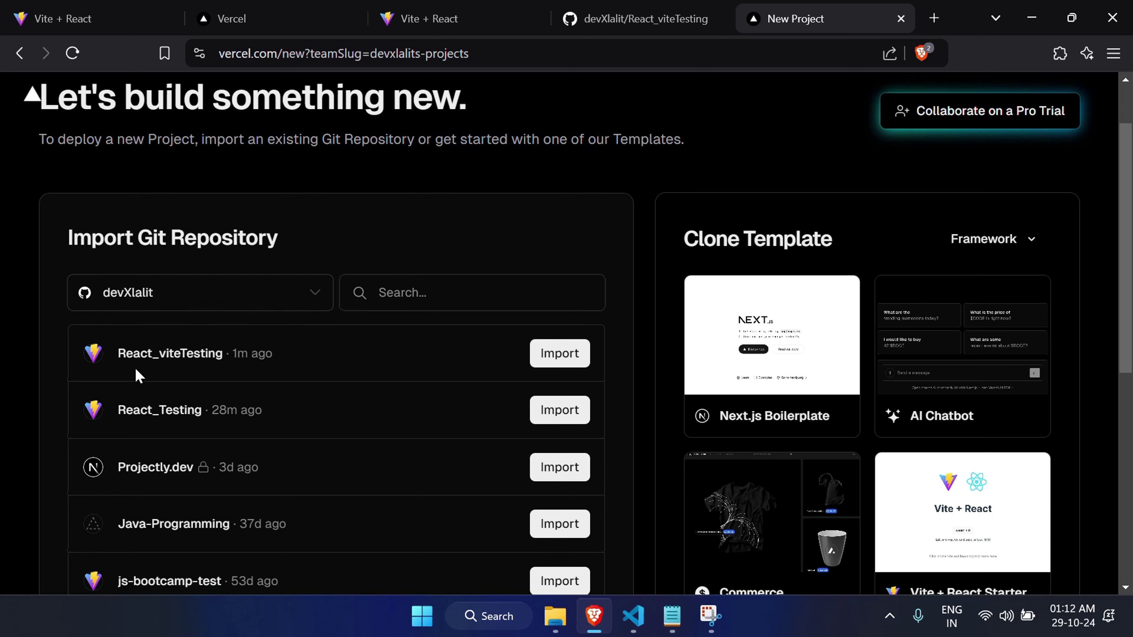
{"action": "scroll", "coordinate": [394, 518], "scroll_direction": "down", "scroll_amount": 5}
{"action": "scroll", "coordinate": [395, 518], "scroll_direction": "up", "scroll_amount": 8}
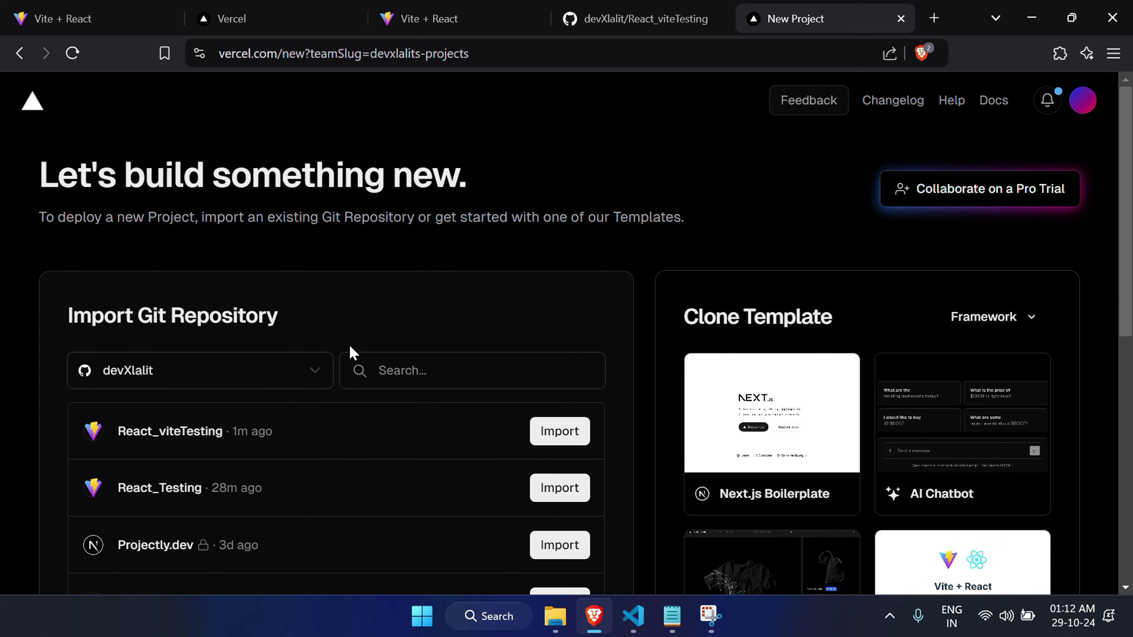
{"action": "scroll", "coordinate": [348, 354], "scroll_direction": "down", "scroll_amount": 1}
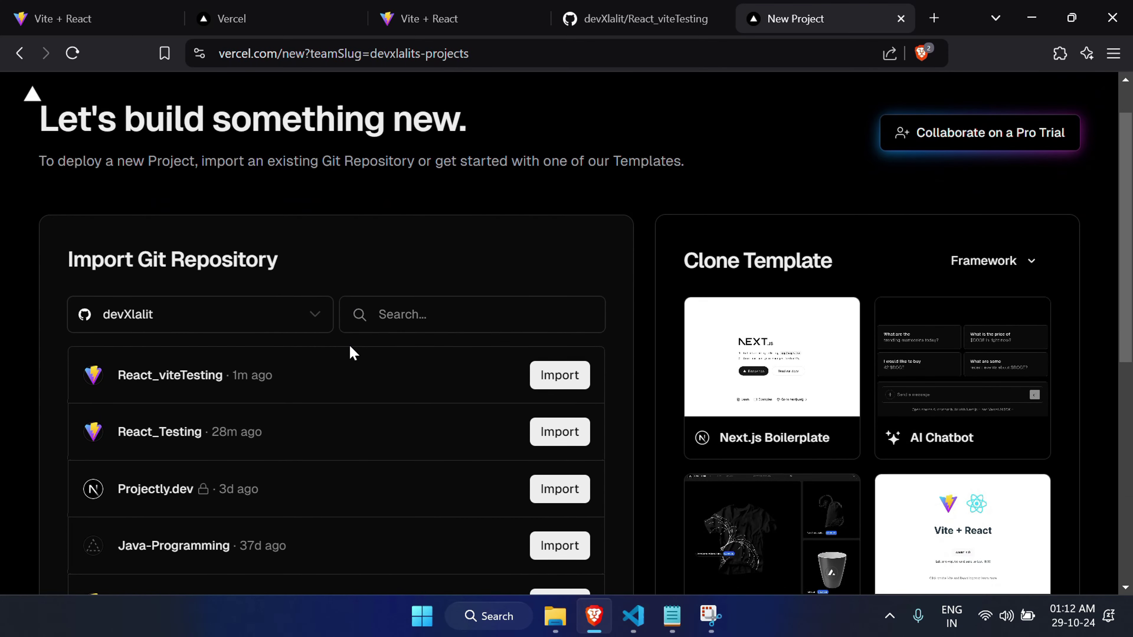
Step: Import the React_viteTesting repository into Vercel and deploy it as react-vite-testing with the Vite framework preset
{"action": "left_click", "coordinate": [557, 376]}
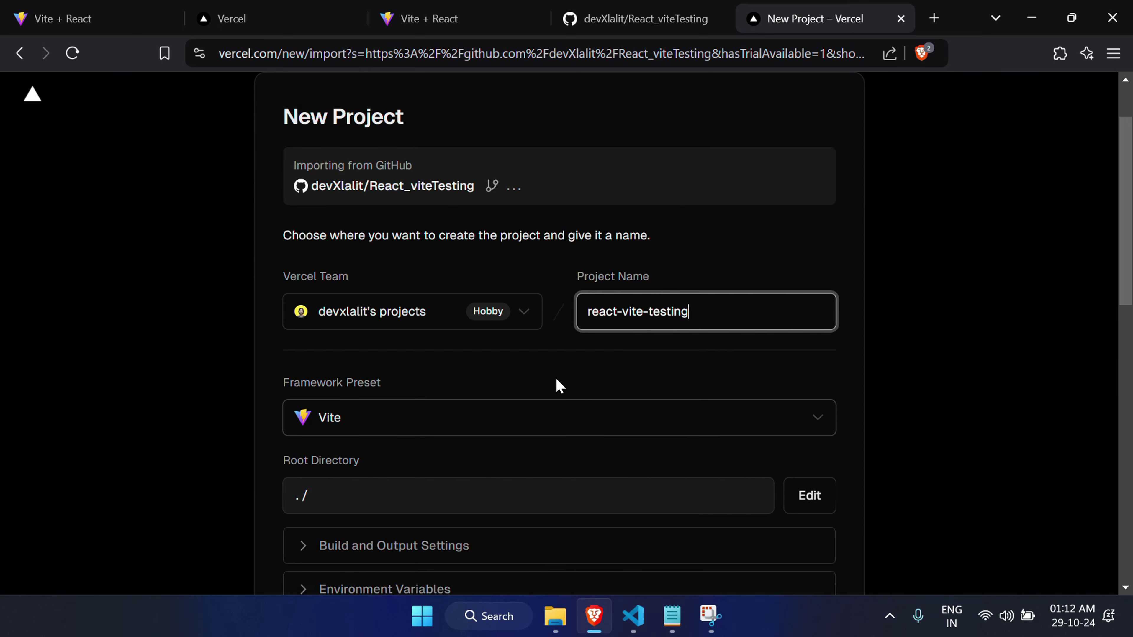
{"action": "scroll", "coordinate": [468, 488], "scroll_direction": "down", "scroll_amount": 6}
{"action": "scroll", "coordinate": [397, 482], "scroll_direction": "up", "scroll_amount": 1}
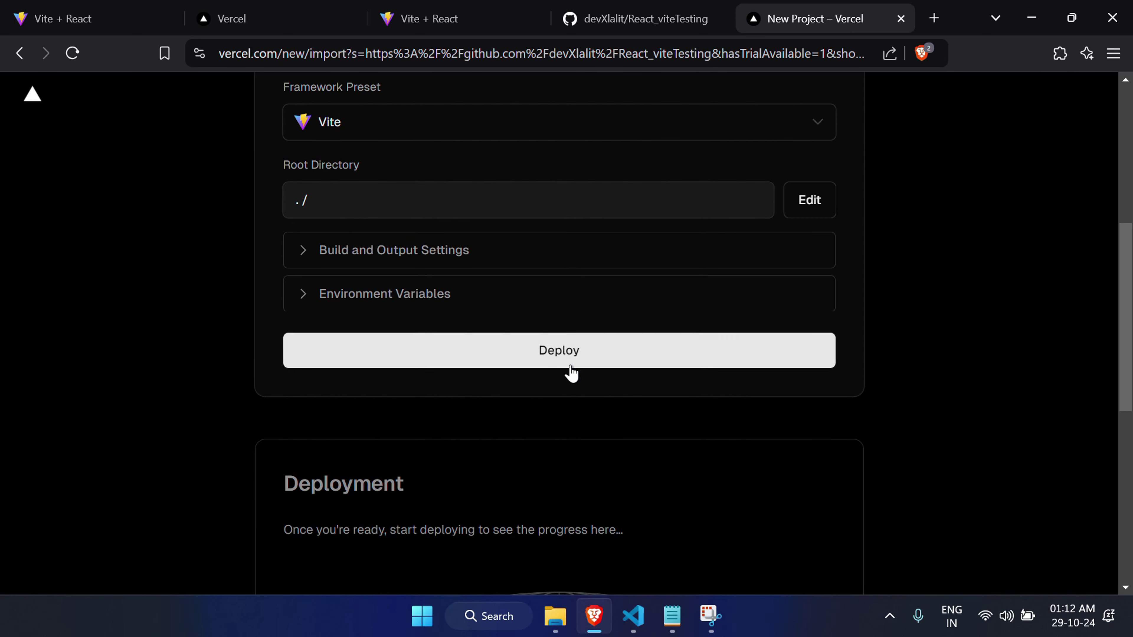
{"action": "left_click", "coordinate": [551, 357]}
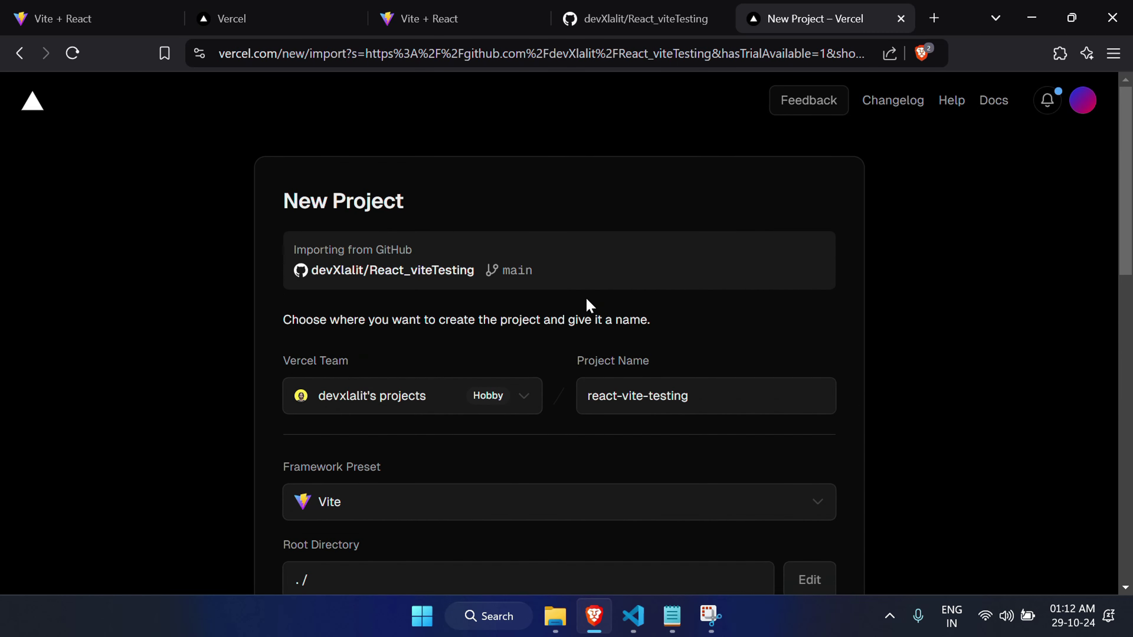
{"action": "scroll", "coordinate": [597, 380], "scroll_direction": "down", "scroll_amount": 4}
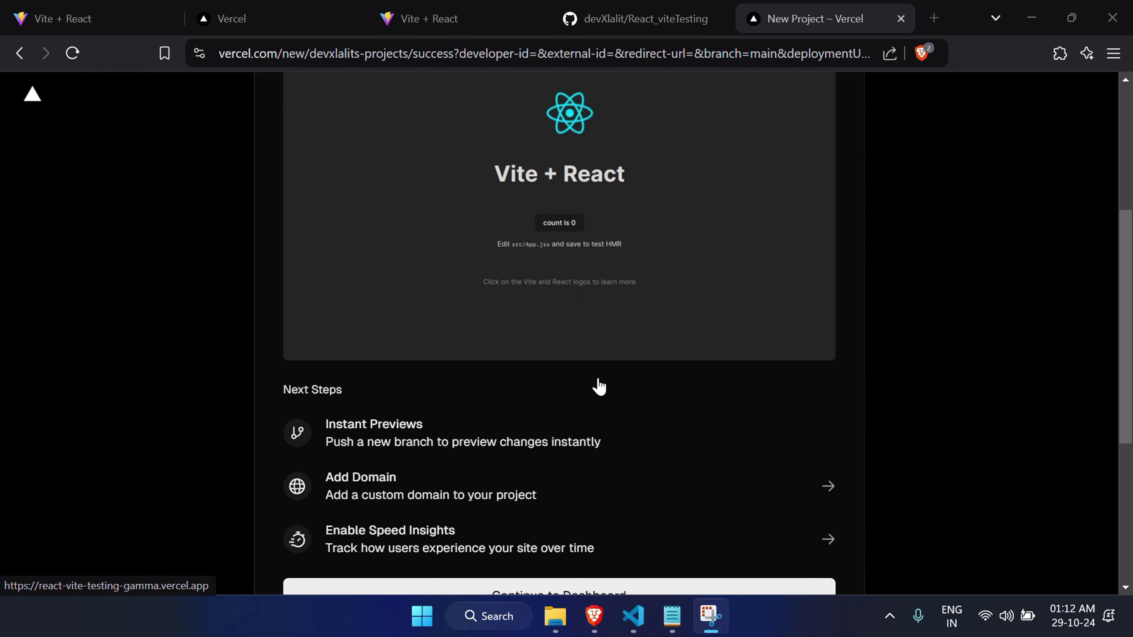
Step: Look over the deployment preview and suggested next steps, and continue to the project's dashboard
{"action": "scroll", "coordinate": [597, 380], "scroll_direction": "up", "scroll_amount": 4}
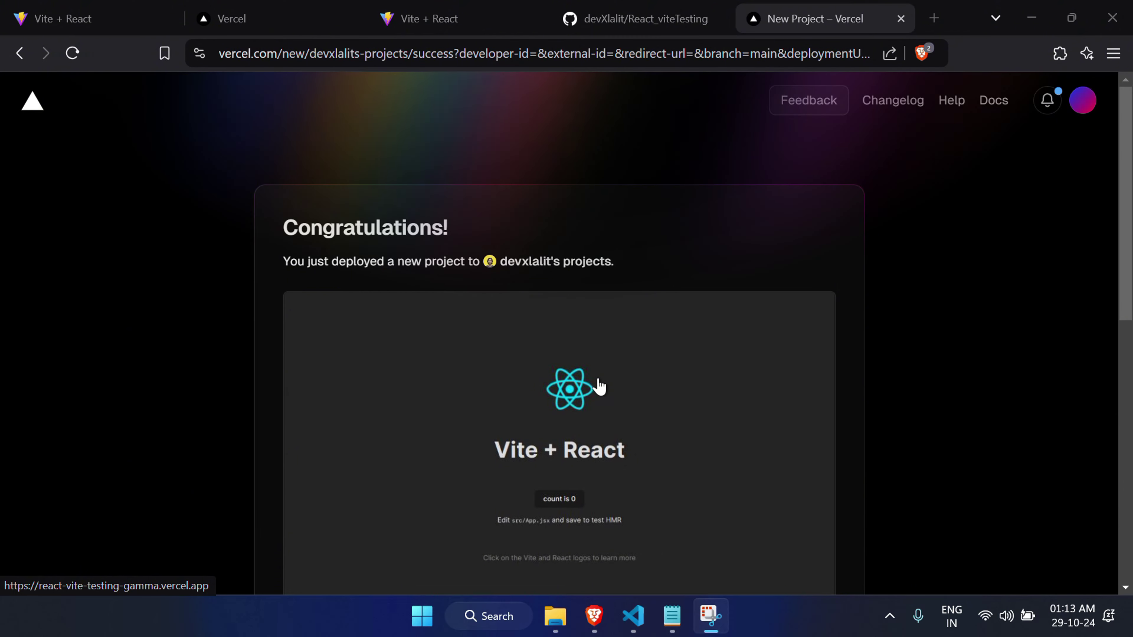
{"action": "scroll", "coordinate": [598, 386], "scroll_direction": "down", "scroll_amount": 5}
{"action": "scroll", "coordinate": [598, 387], "scroll_direction": "up", "scroll_amount": 5}
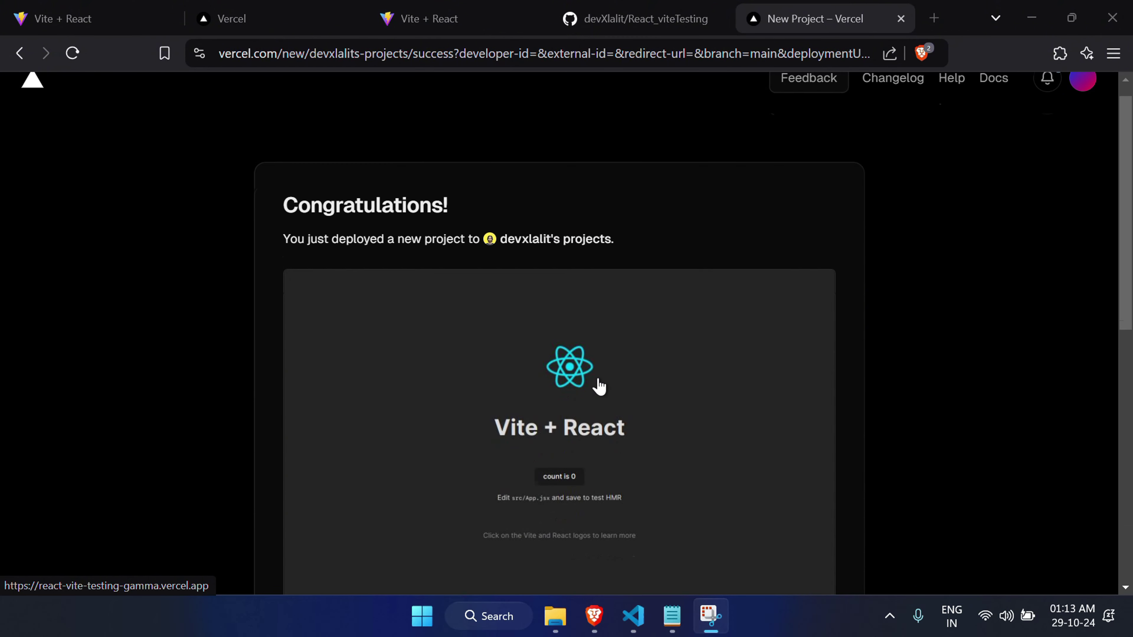
{"action": "scroll", "coordinate": [598, 386], "scroll_direction": "down", "scroll_amount": 5}
{"action": "scroll", "coordinate": [577, 374], "scroll_direction": "up", "scroll_amount": 1}
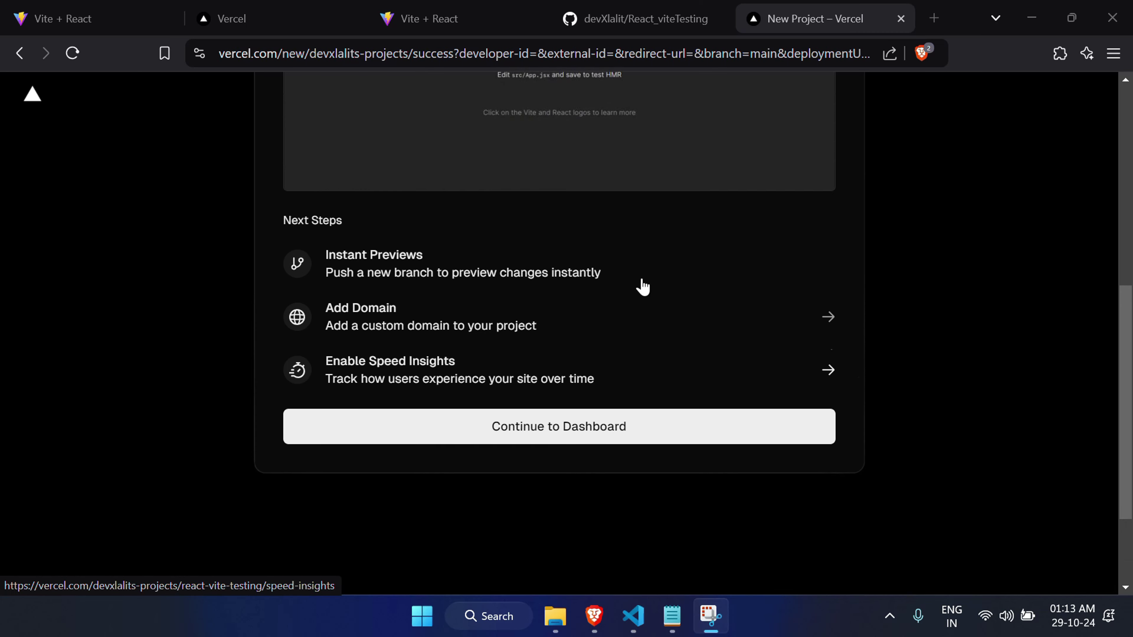
{"action": "left_click", "coordinate": [547, 438]}
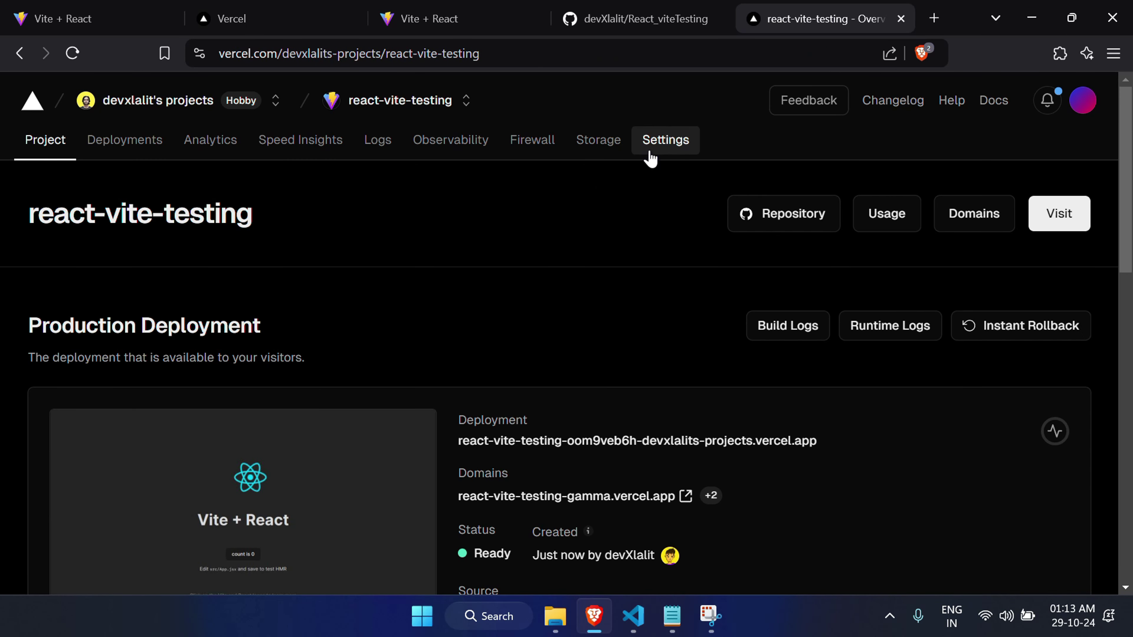
Step: Open the Domains section of the react-vite-testing project settings and look over the assigned domains
{"action": "left_click", "coordinate": [650, 157]}
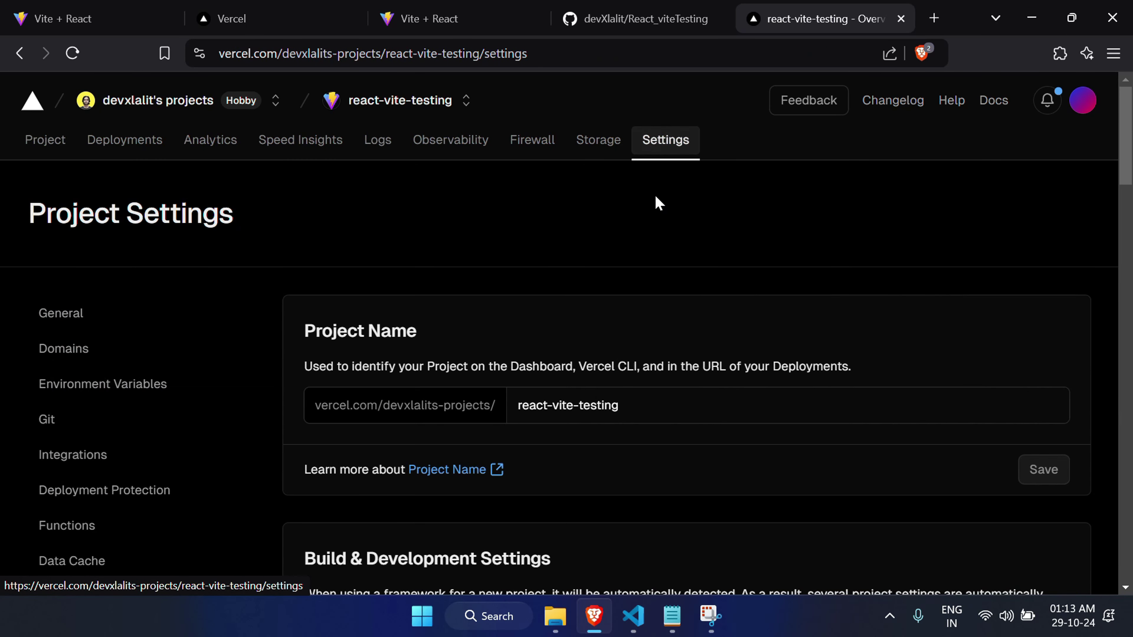
{"action": "scroll", "coordinate": [272, 390], "scroll_direction": "down", "scroll_amount": 3}
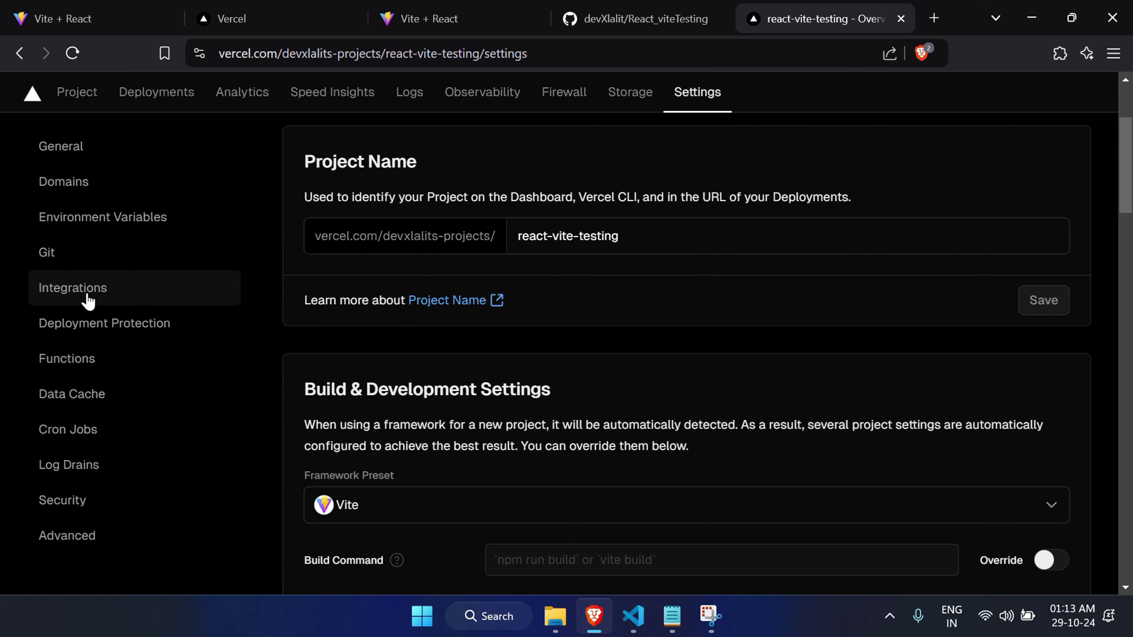
{"action": "scroll", "coordinate": [89, 295], "scroll_direction": "up", "scroll_amount": 1}
{"action": "left_click", "coordinate": [76, 232]}
{"action": "scroll", "coordinate": [503, 397], "scroll_direction": "down", "scroll_amount": 3}
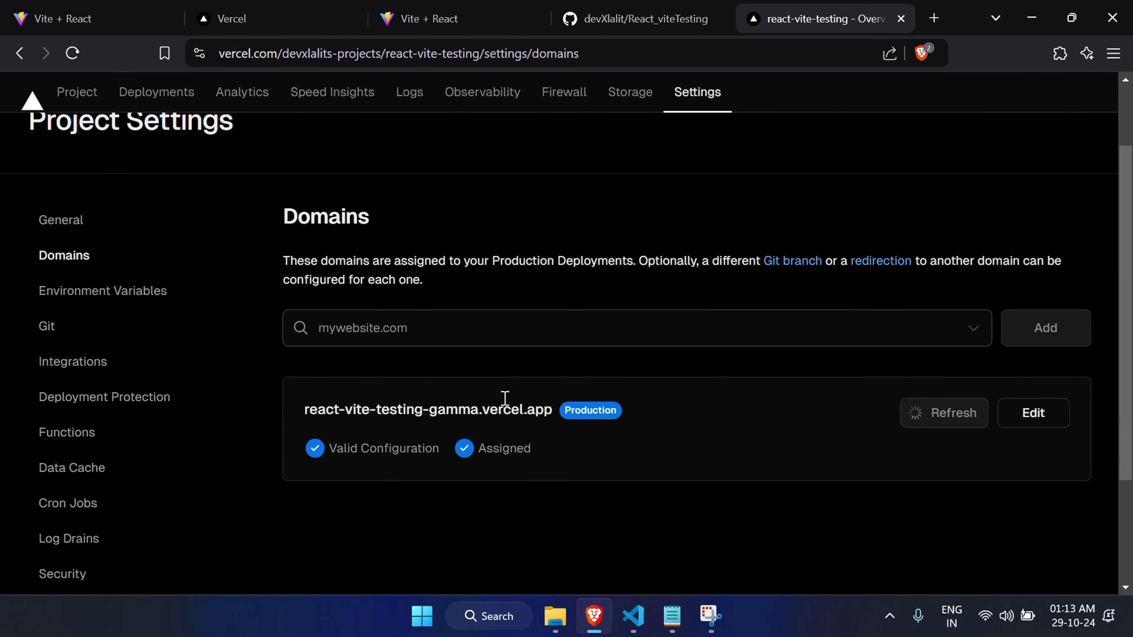
Step: Enter the sample custom domain jklslfjl.com for the project without adding it, and clear the entry
{"action": "left_click", "coordinate": [431, 312]}
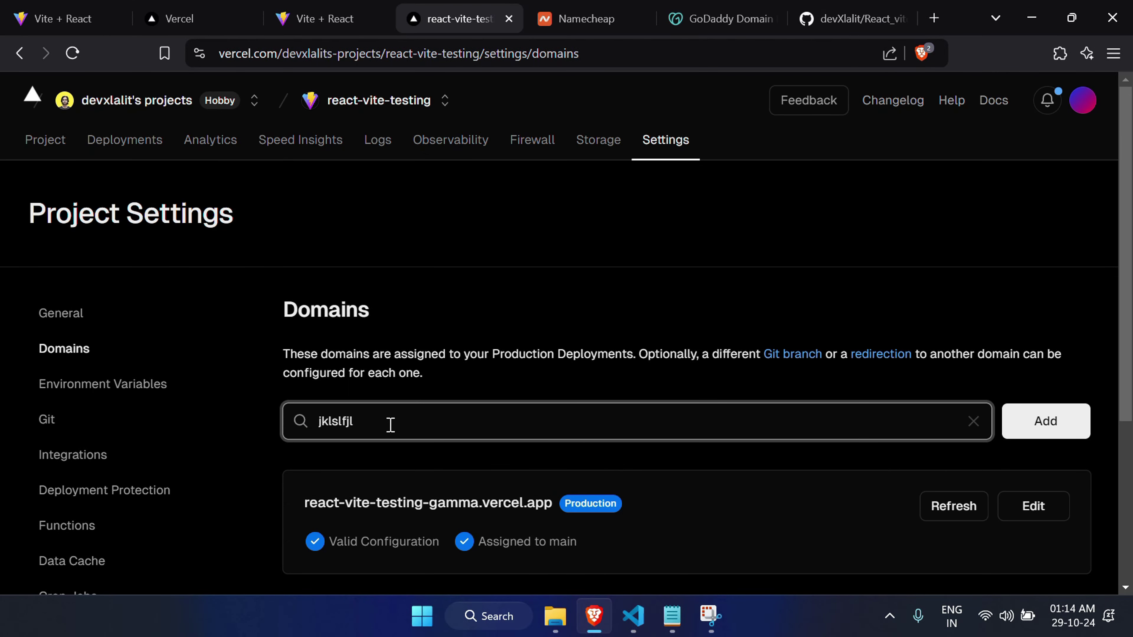
{"action": "type", "text": "com"}
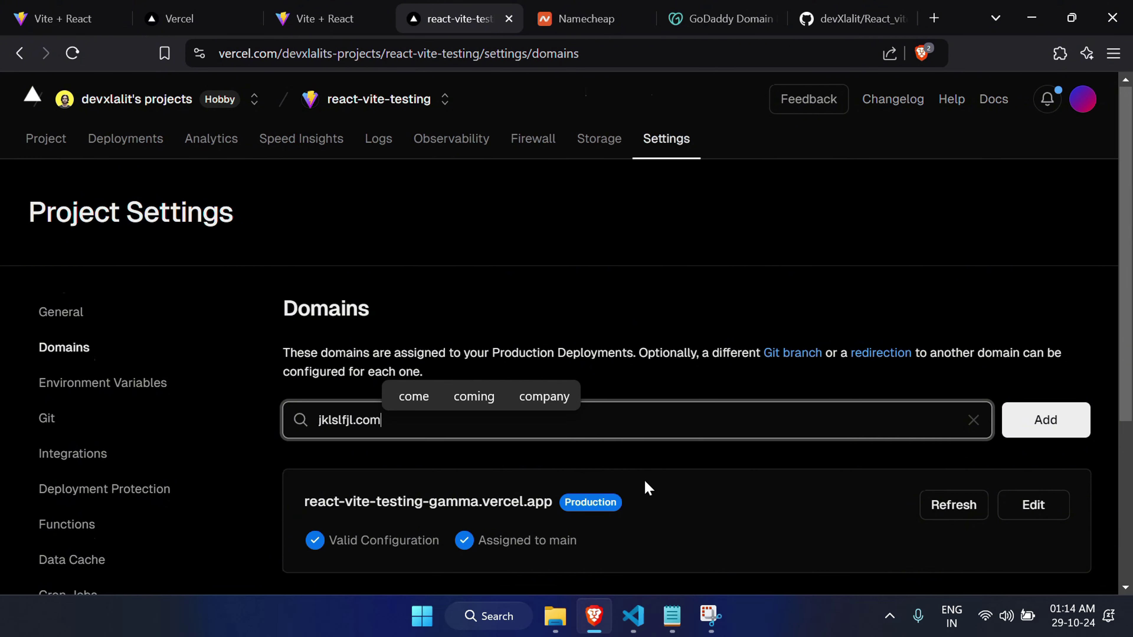
{"action": "scroll", "coordinate": [646, 486], "scroll_direction": "down", "scroll_amount": 3}
{"action": "key", "text": "ctrl+a"}
{"action": "key", "text": "BackSpace"}
{"action": "scroll", "coordinate": [647, 488], "scroll_direction": "up", "scroll_amount": 5}
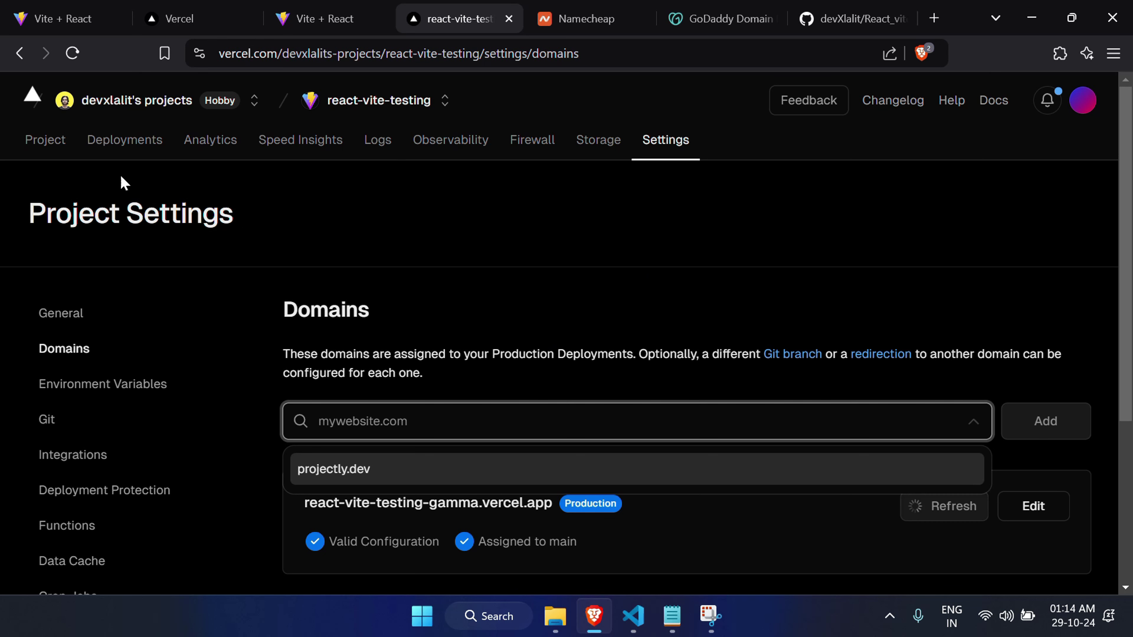
Step: Return to the react-vite-testing project overview, review the production deployment details and visit the live site
{"action": "left_click", "coordinate": [67, 142]}
{"action": "scroll", "coordinate": [520, 395], "scroll_direction": "down", "scroll_amount": 1}
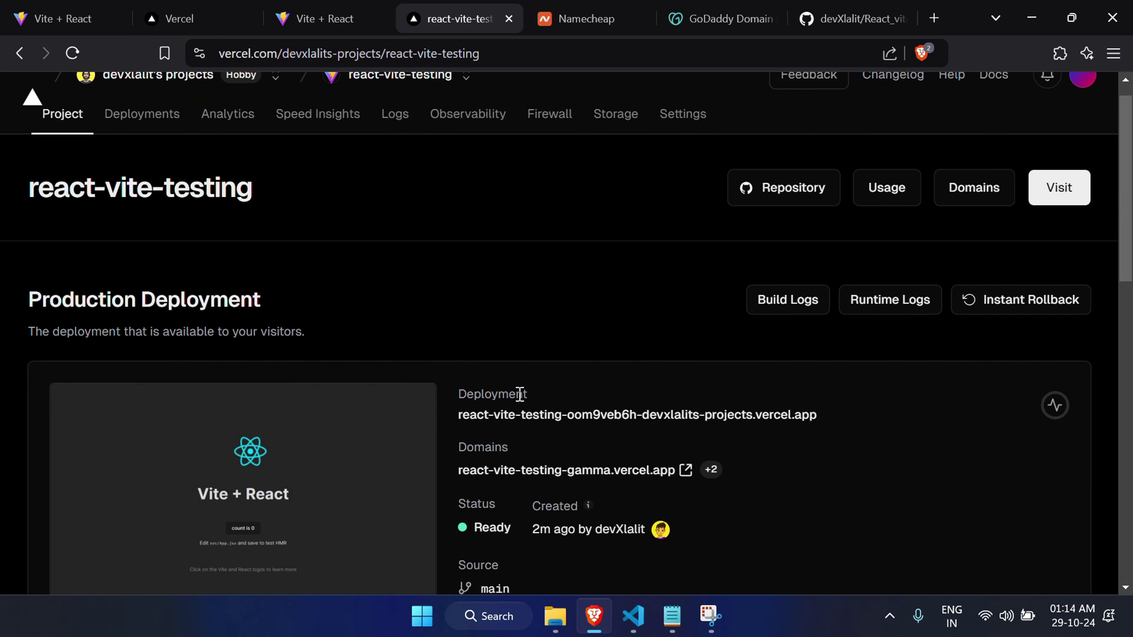
{"action": "scroll", "coordinate": [519, 395], "scroll_direction": "down", "scroll_amount": 4}
{"action": "scroll", "coordinate": [519, 400], "scroll_direction": "up", "scroll_amount": 3}
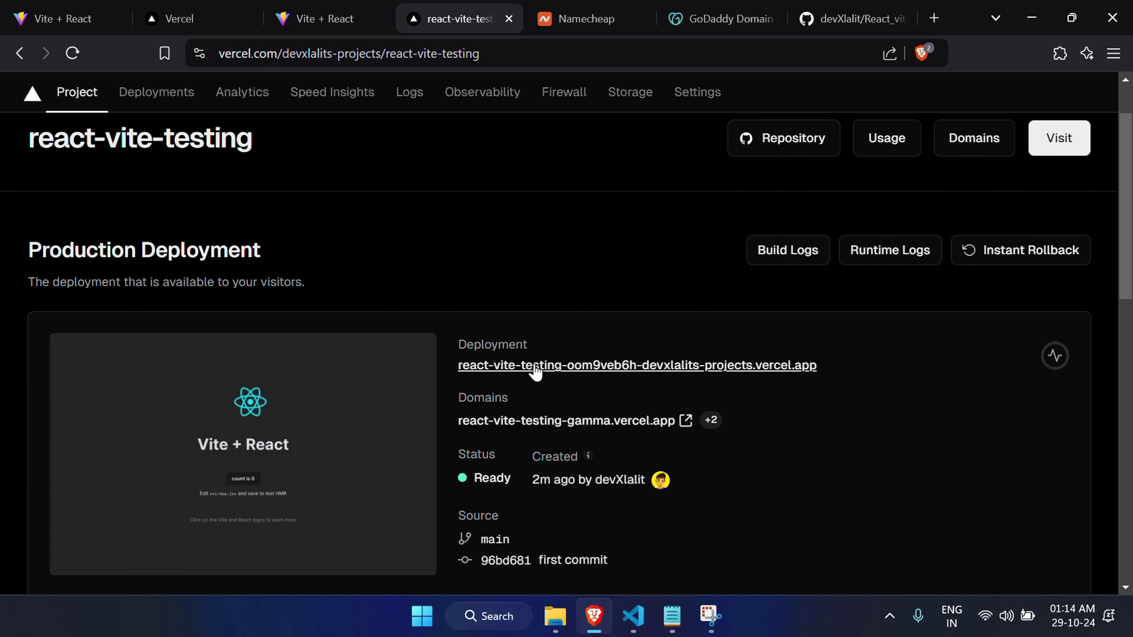
{"action": "scroll", "coordinate": [535, 370], "scroll_direction": "up", "scroll_amount": 2}
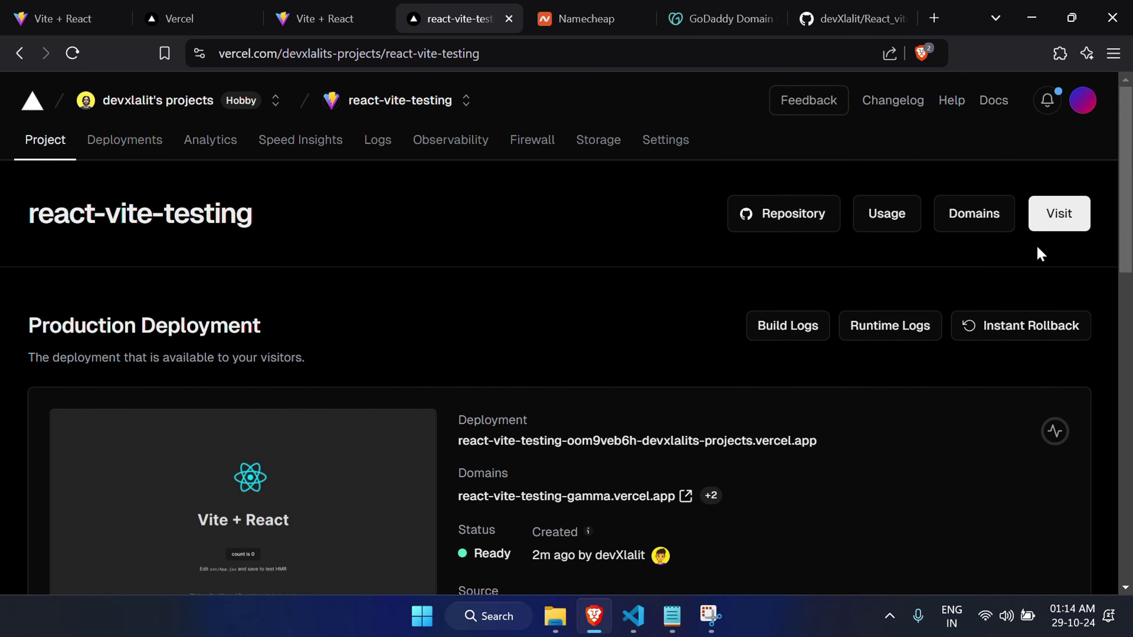
{"action": "left_click", "coordinate": [1082, 217]}
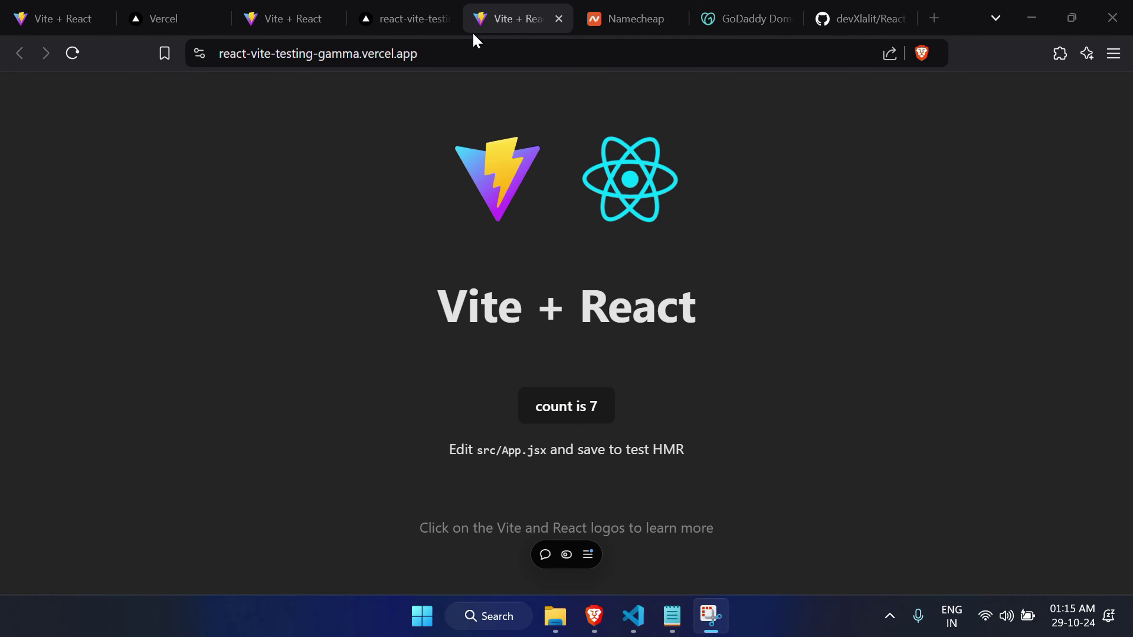